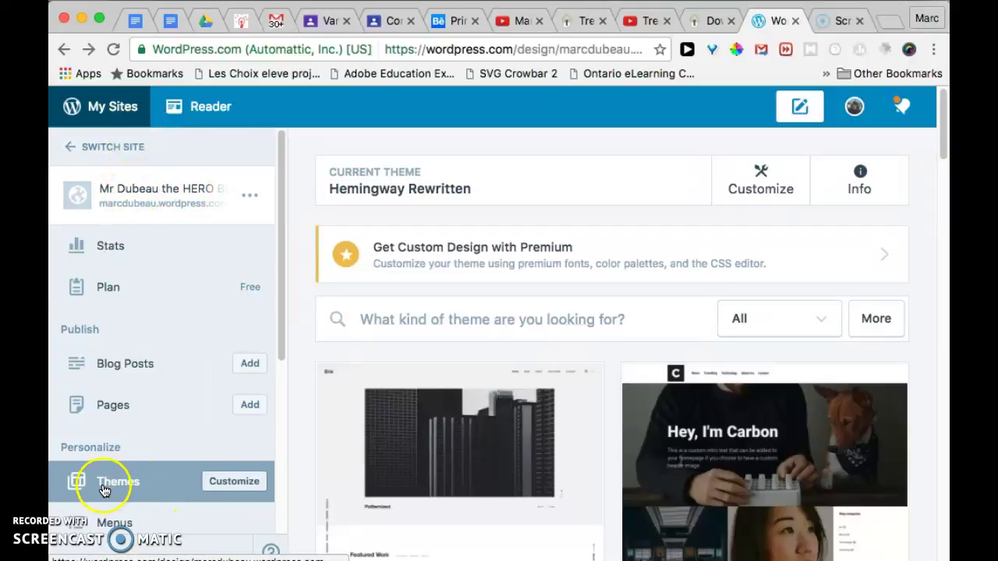
Open the site customizer's Site Identity settings and replace "the HERO BLOG" in the site title with "Portfolio".
drag(283, 324, 276, 379)
click(239, 382)
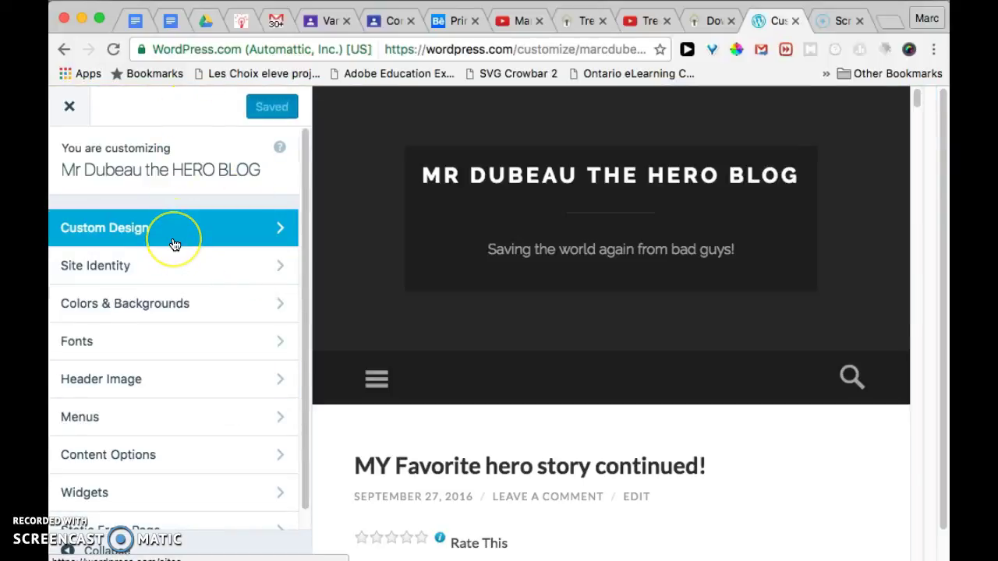
click(176, 264)
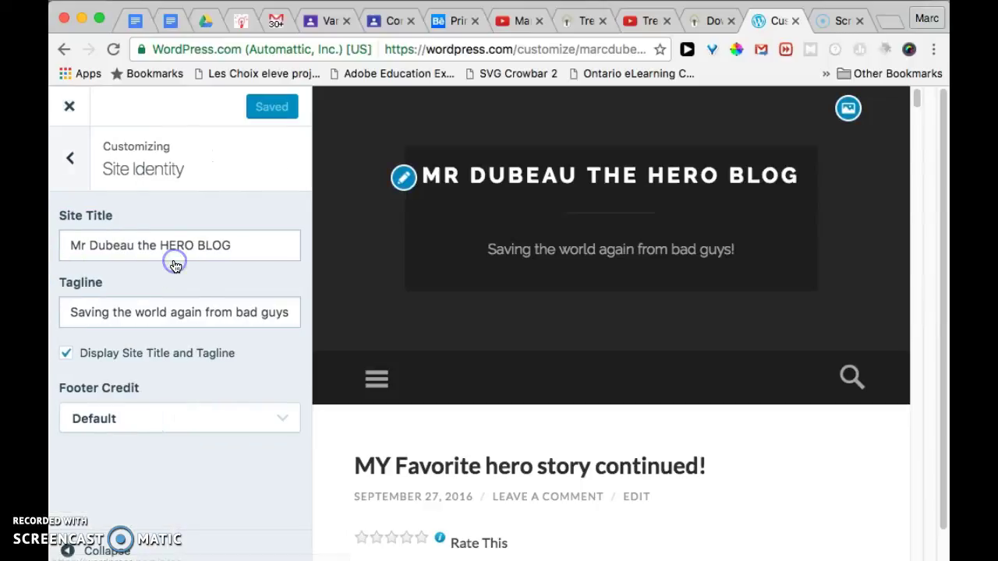
click(261, 237)
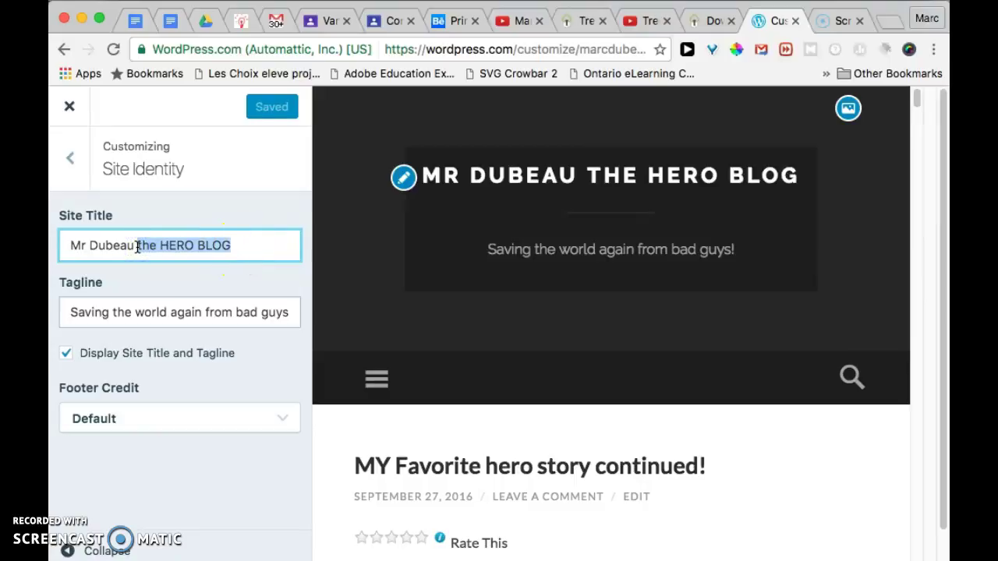
text(Portfolio)
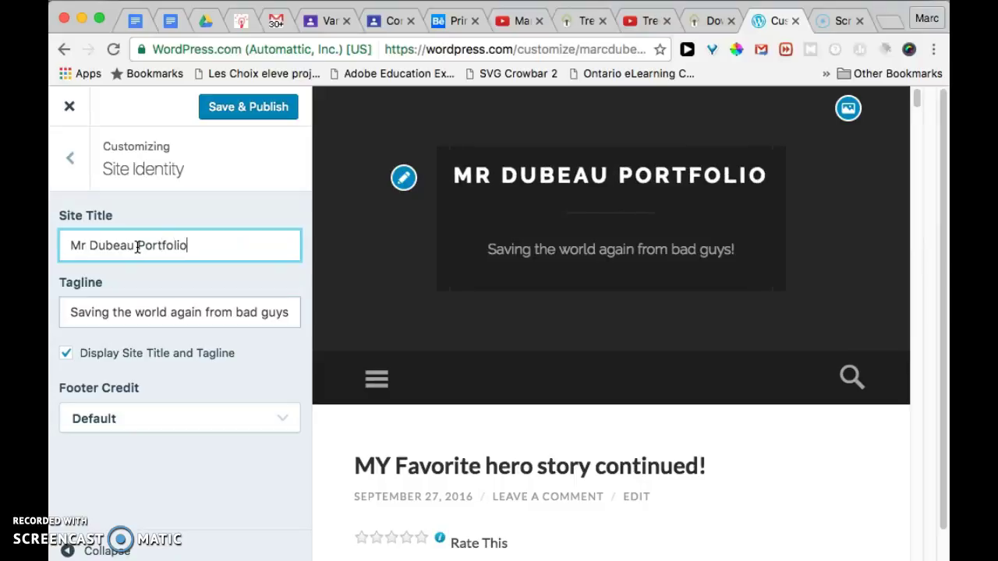
Replace the site tagline with "A series of my work to showcase!".
click(76, 315)
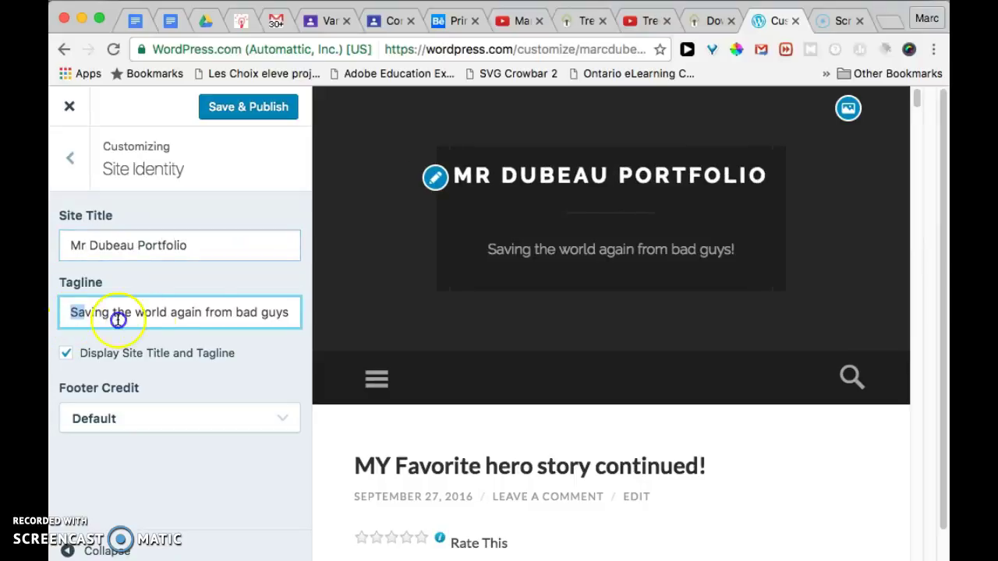
drag(77, 312, 390, 327)
text(A s)
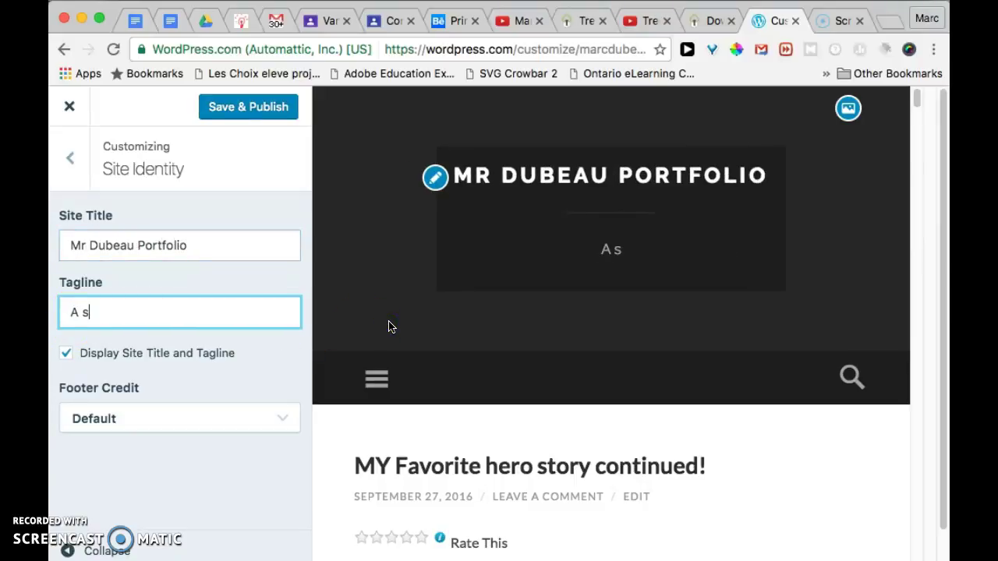
text(eries of my work to showcase)
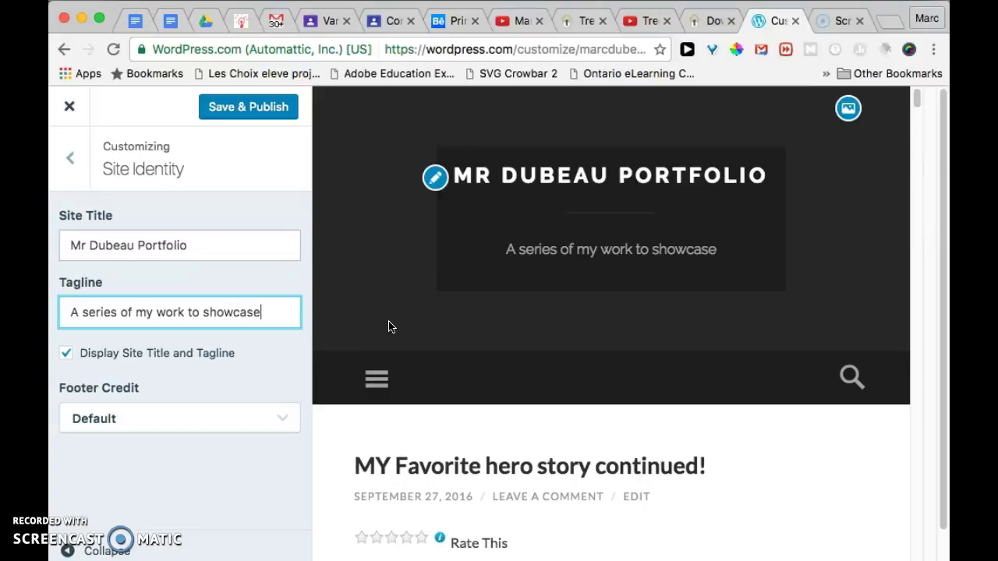
text(!)
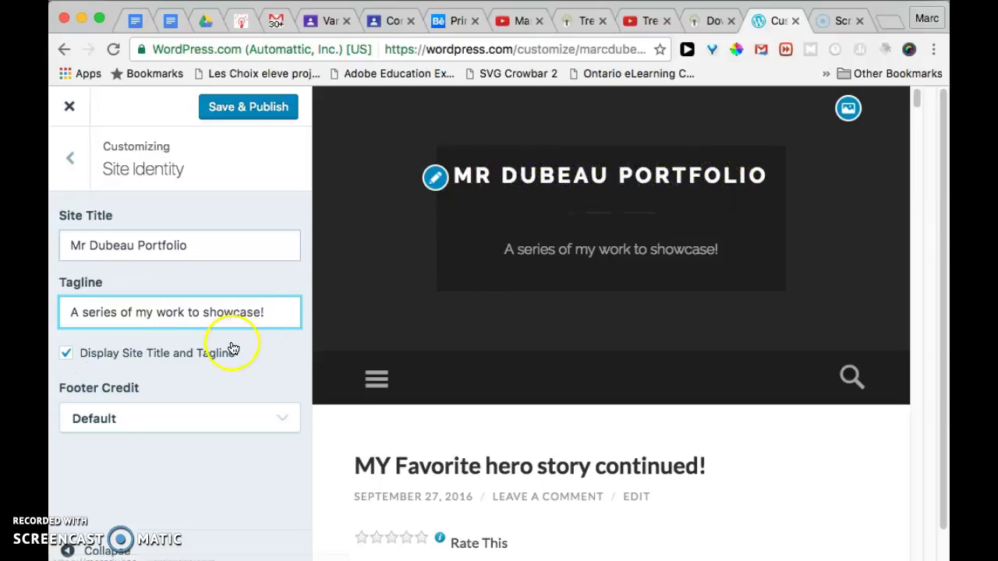
Turn off the display of the site title and tagline, publish the changes, and return to the customizer's main list.
click(66, 355)
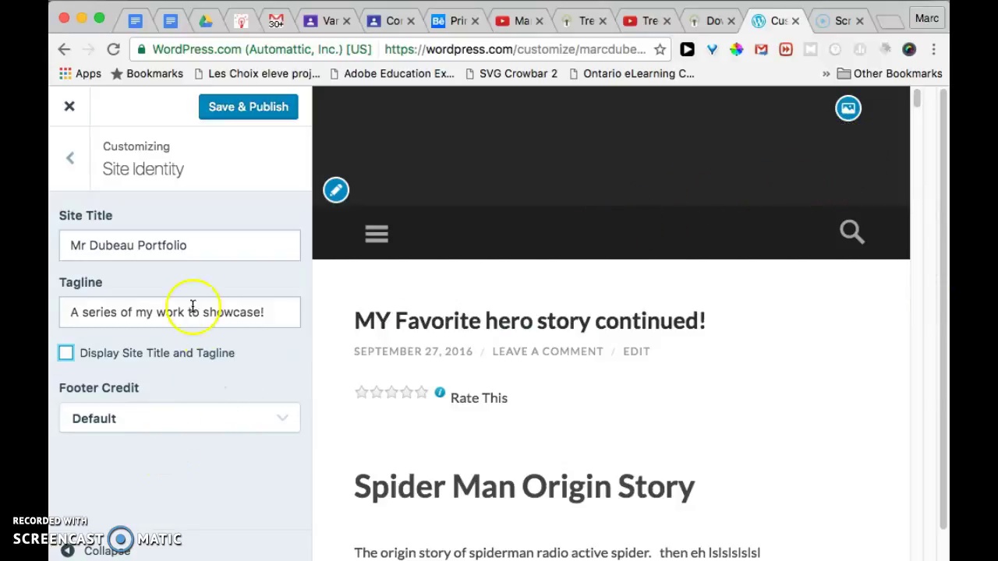
click(254, 111)
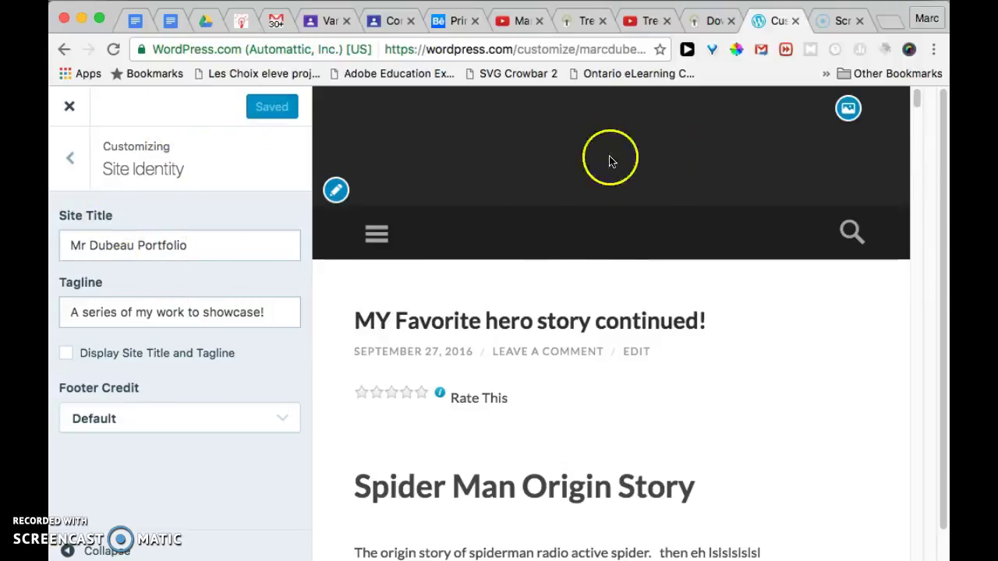
click(69, 160)
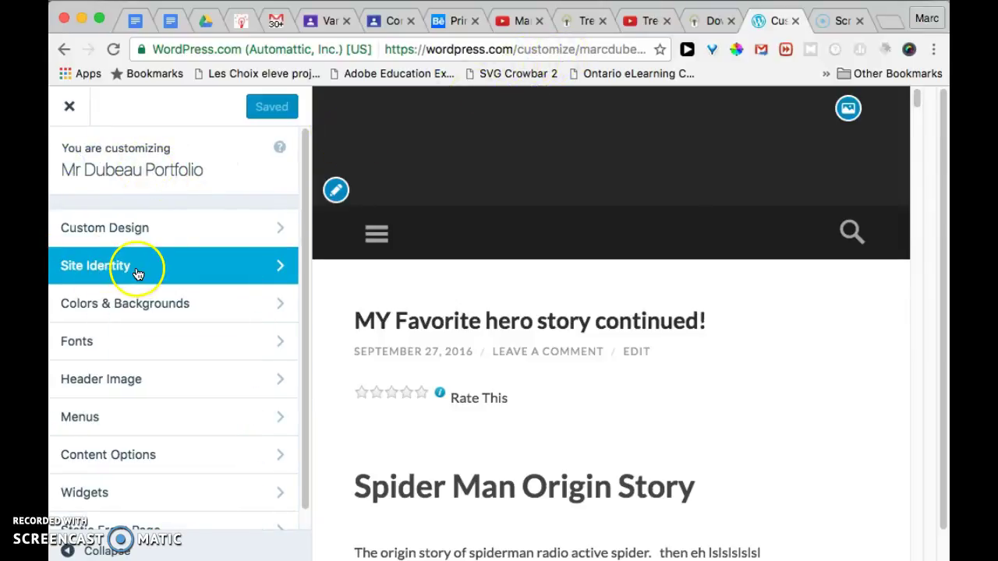
Open the header image settings and examine the pixel dimensions the theme recommends for the header.
click(142, 344)
click(64, 154)
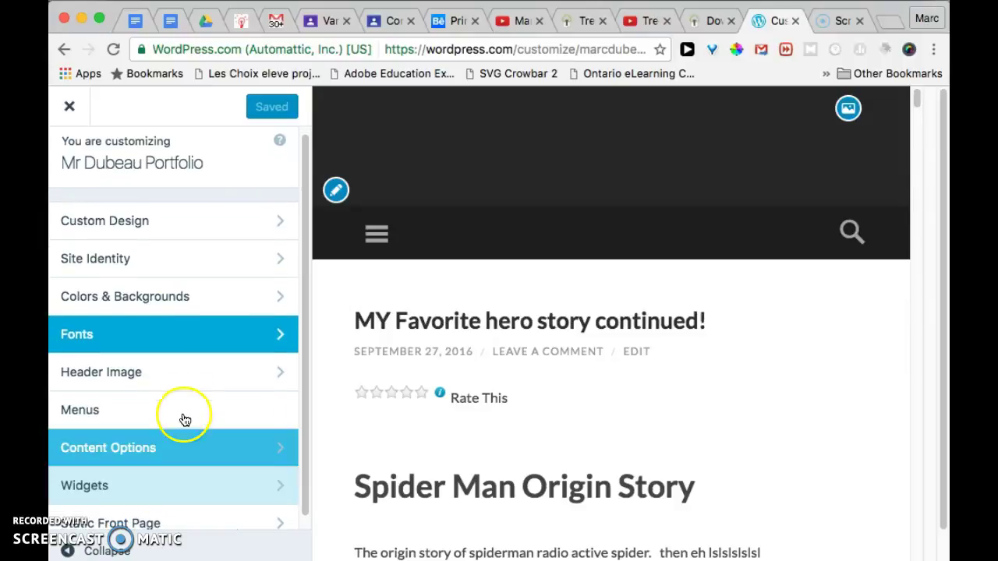
click(208, 388)
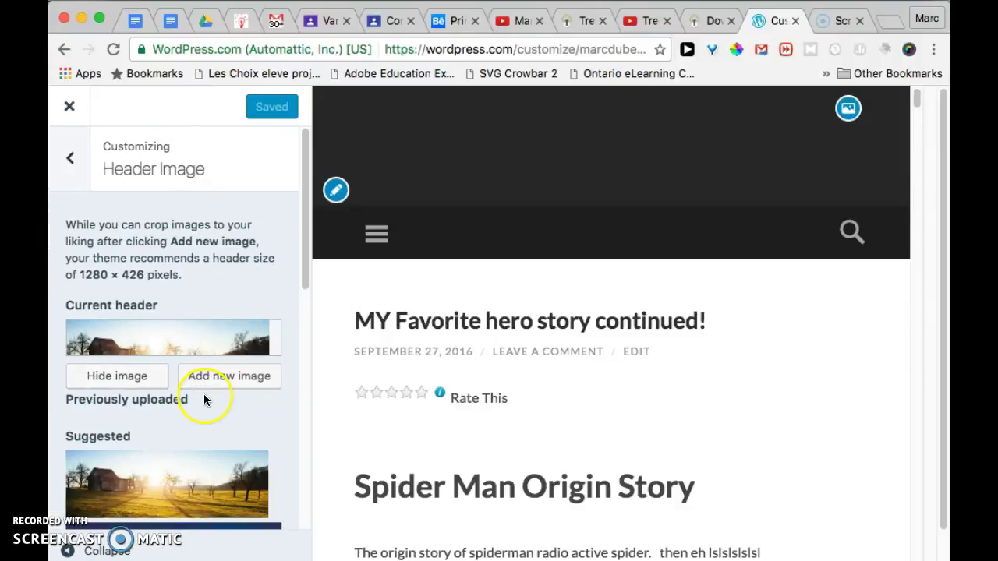
scroll(305, 267, down, 3)
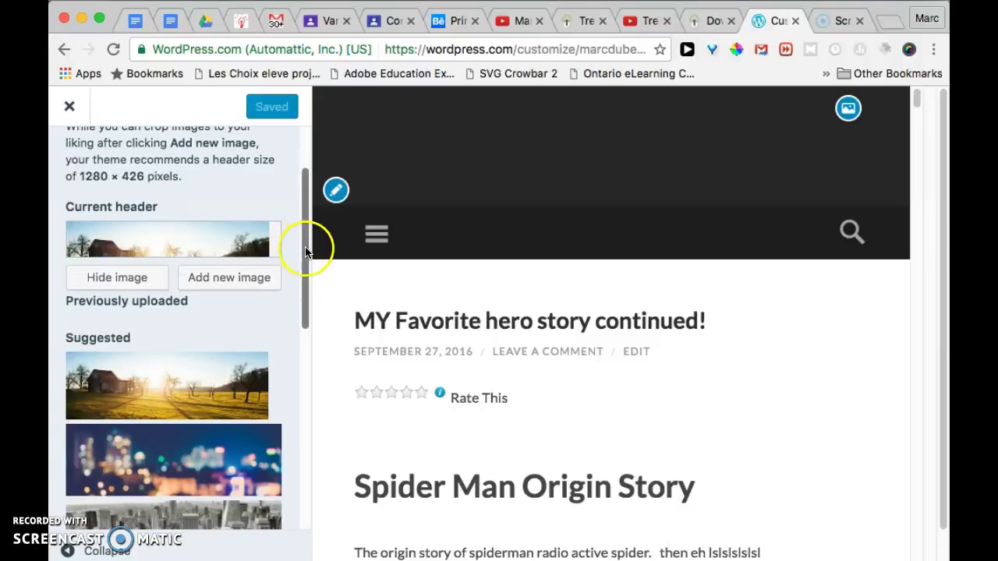
scroll(303, 244, up, 3)
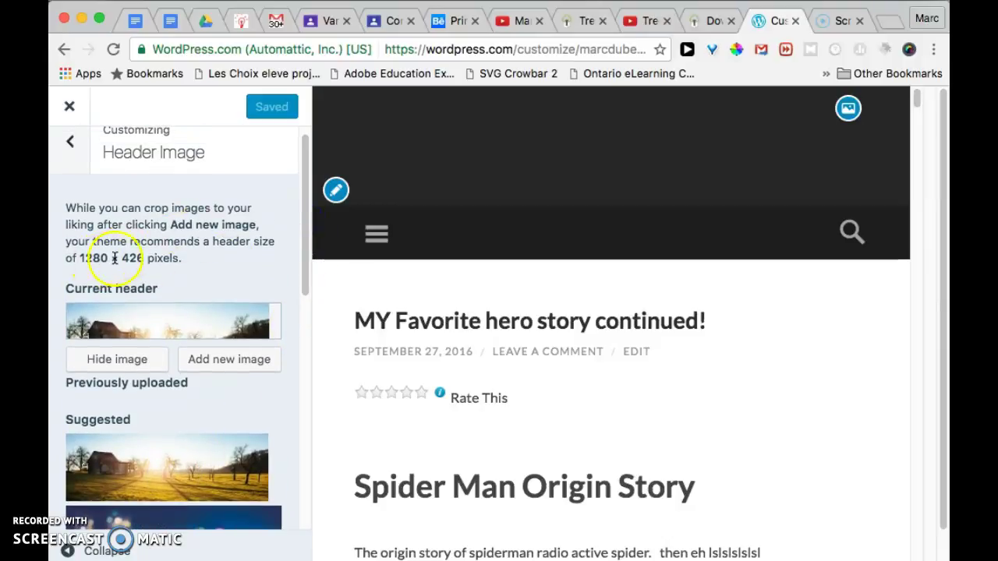
drag(82, 260, 122, 259)
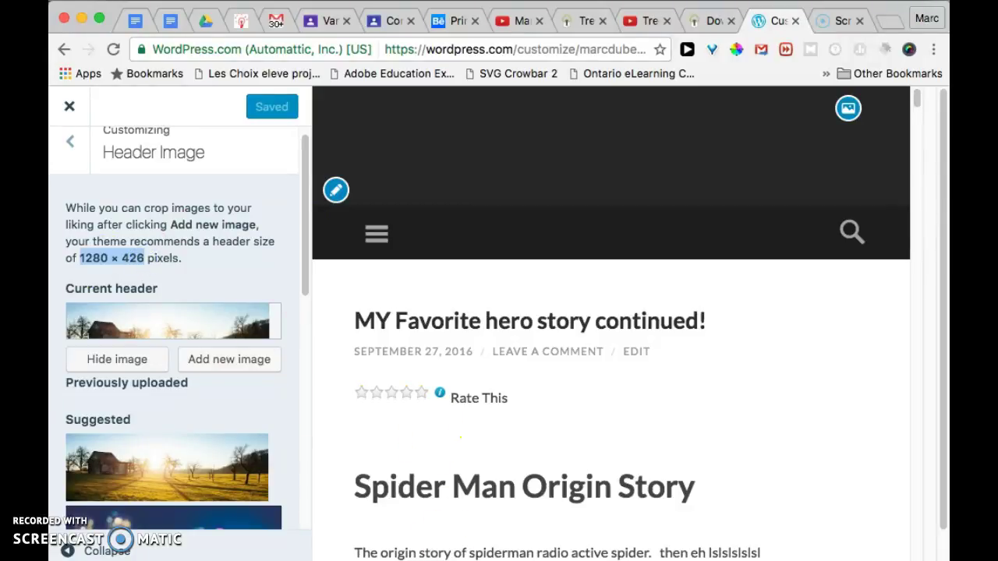
Switch to Photoshop and review the new-document size, resolution and background contents, closing the dialog without creating a document.
click(420, 556)
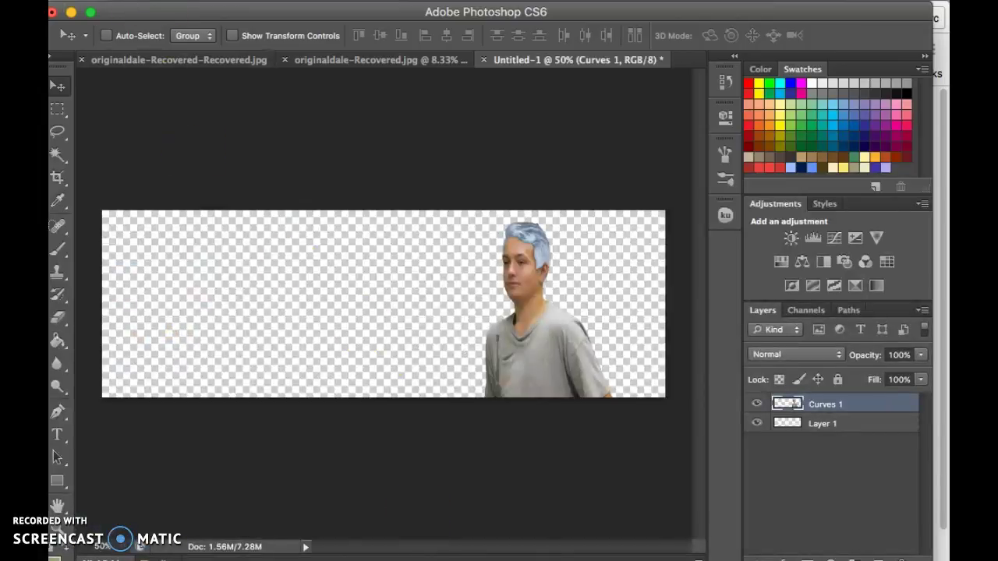
click(187, 2)
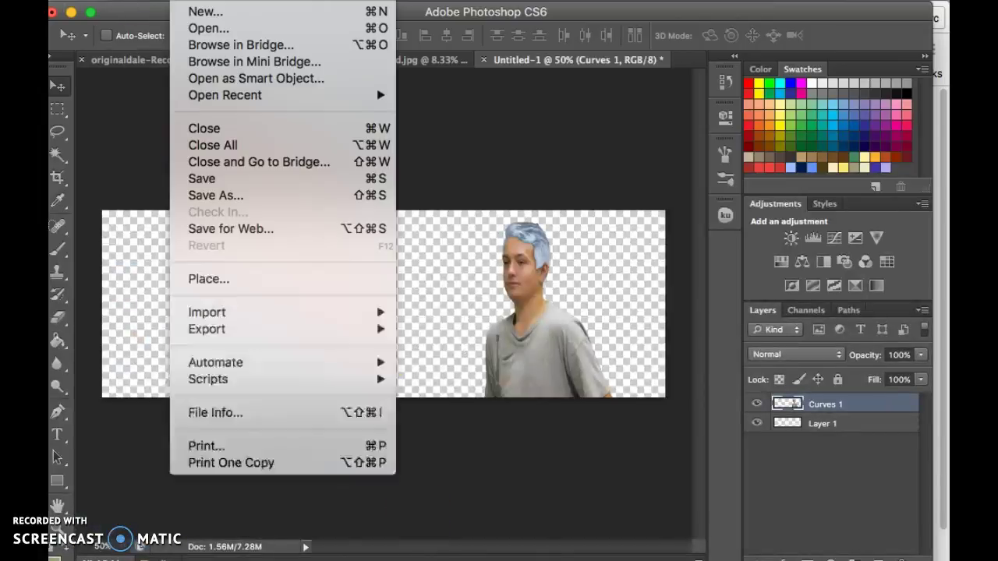
click(204, 12)
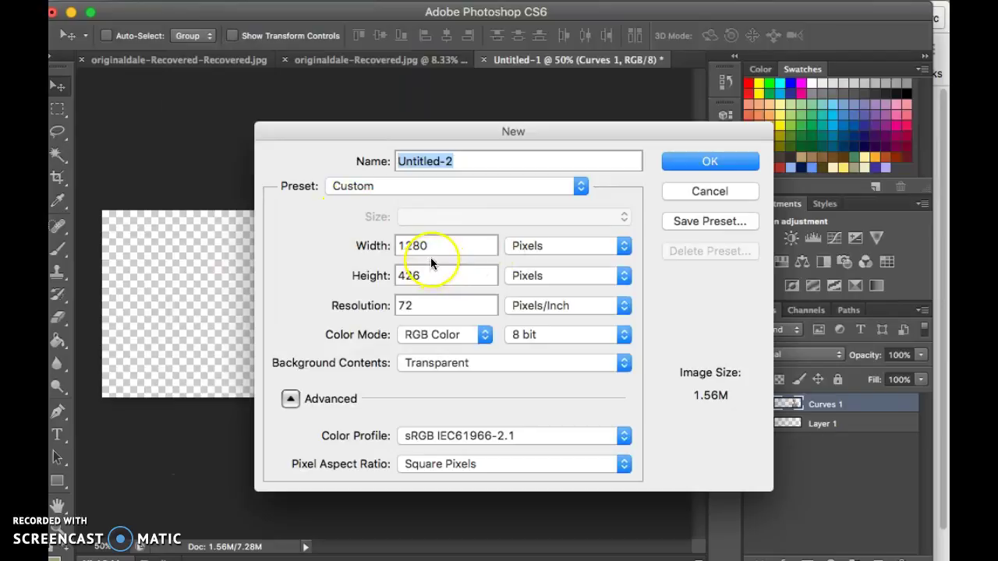
double_click(392, 309)
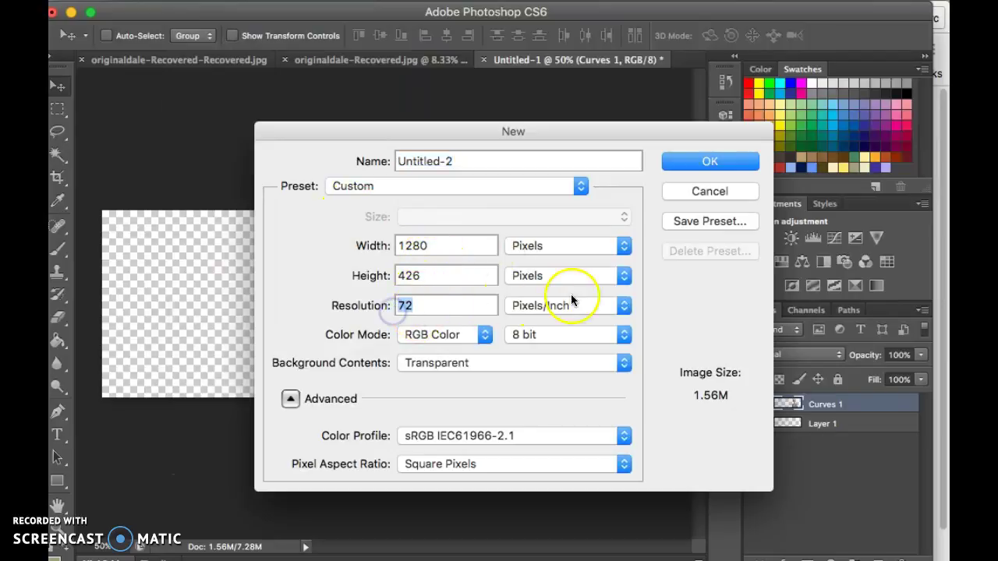
click(479, 364)
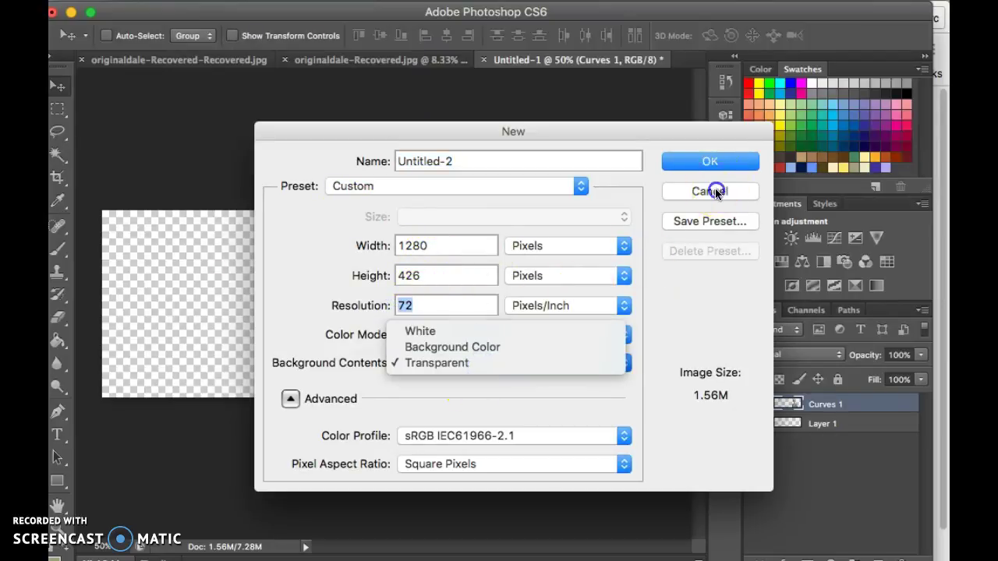
click(715, 193)
click(704, 195)
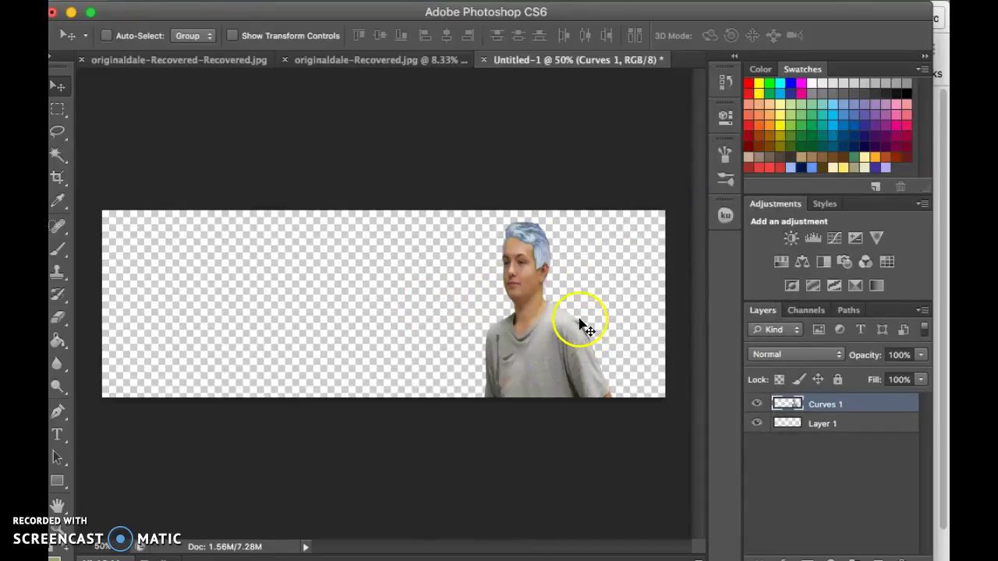
Merge Layer 1, Curves 1 and Invert 1 in originaldale-Recovered-Recovered.jpg, and return to the Untitled-1 banner document.
click(207, 62)
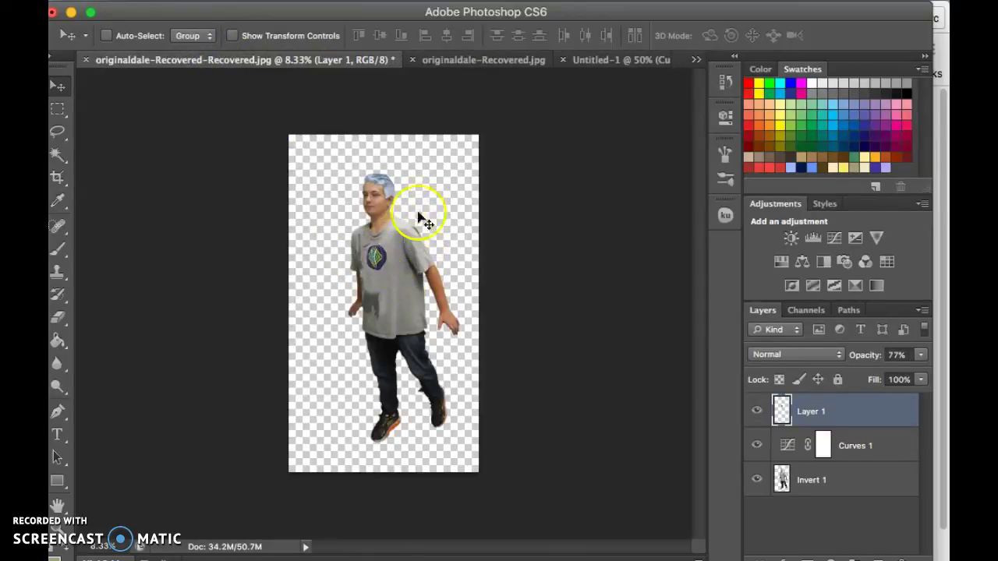
click(481, 68)
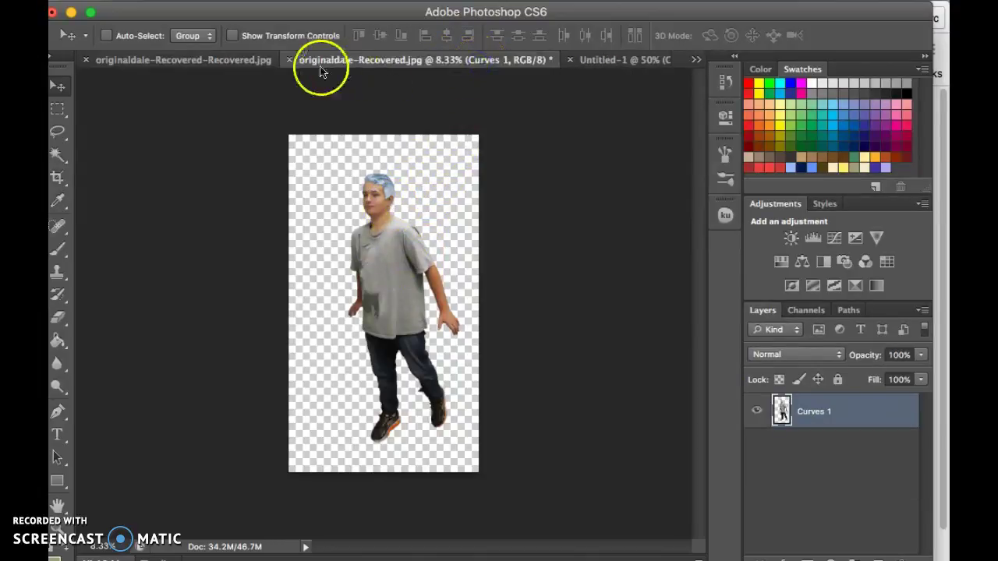
click(217, 69)
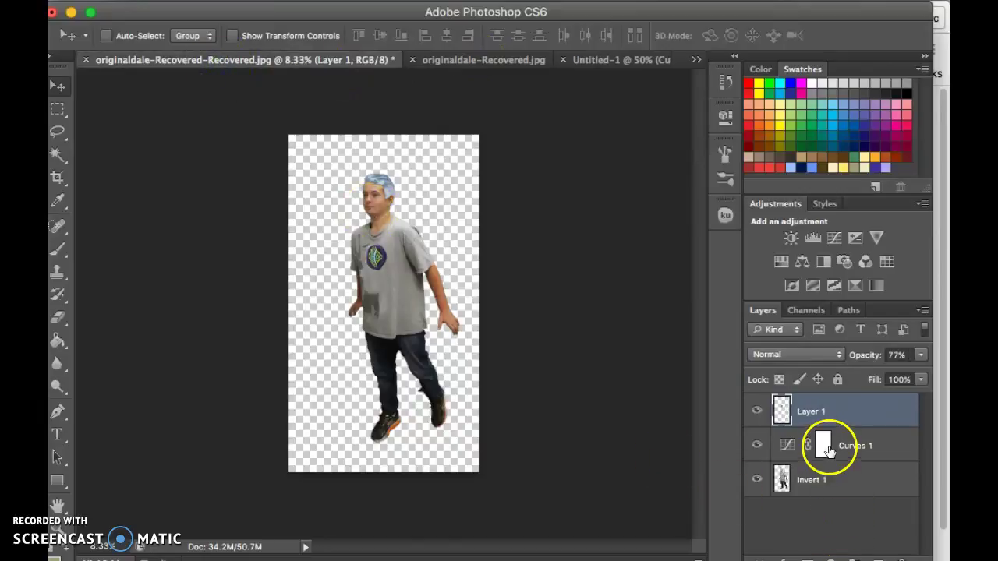
click(837, 410)
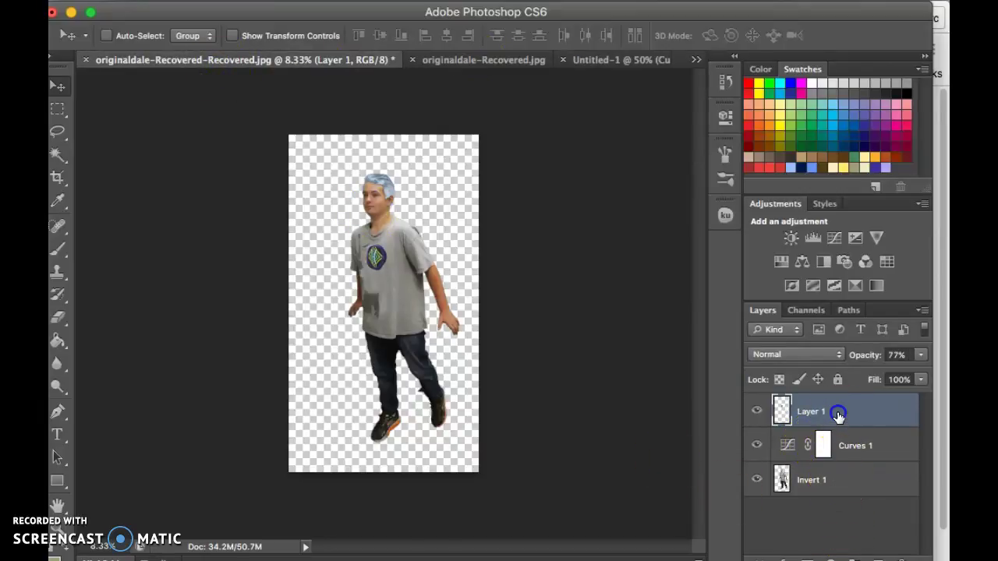
shift+click(838, 487)
right_click(847, 469)
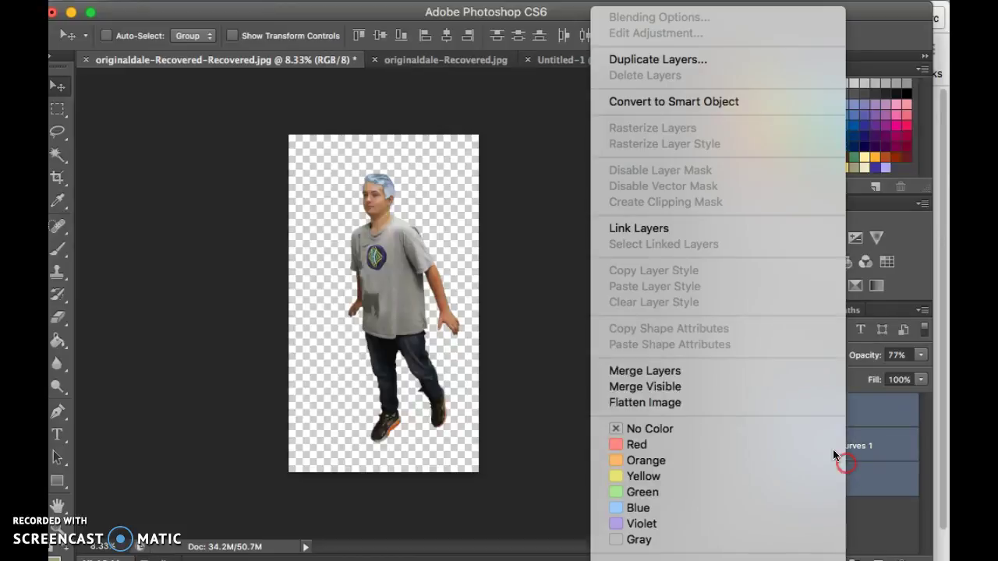
click(723, 377)
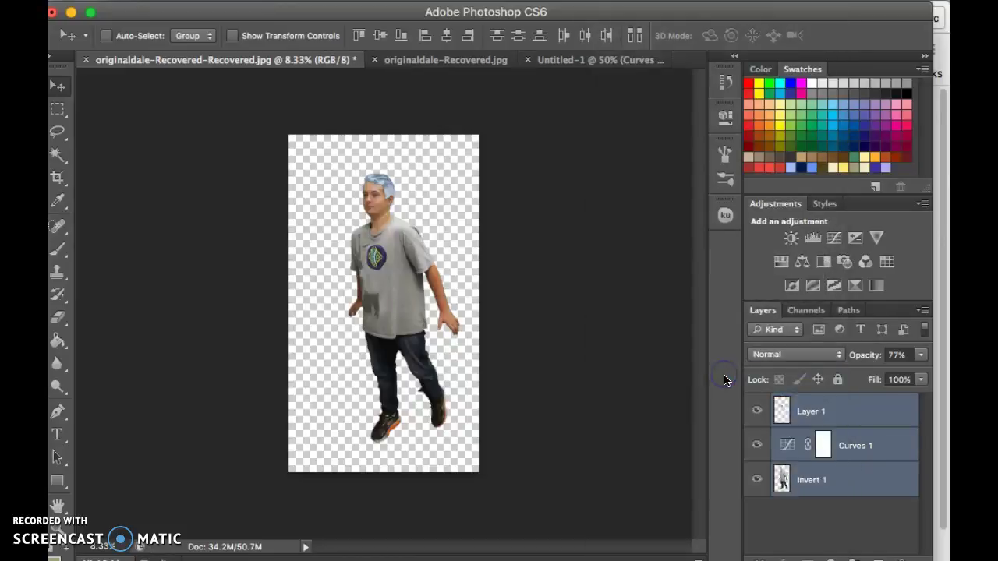
click(604, 60)
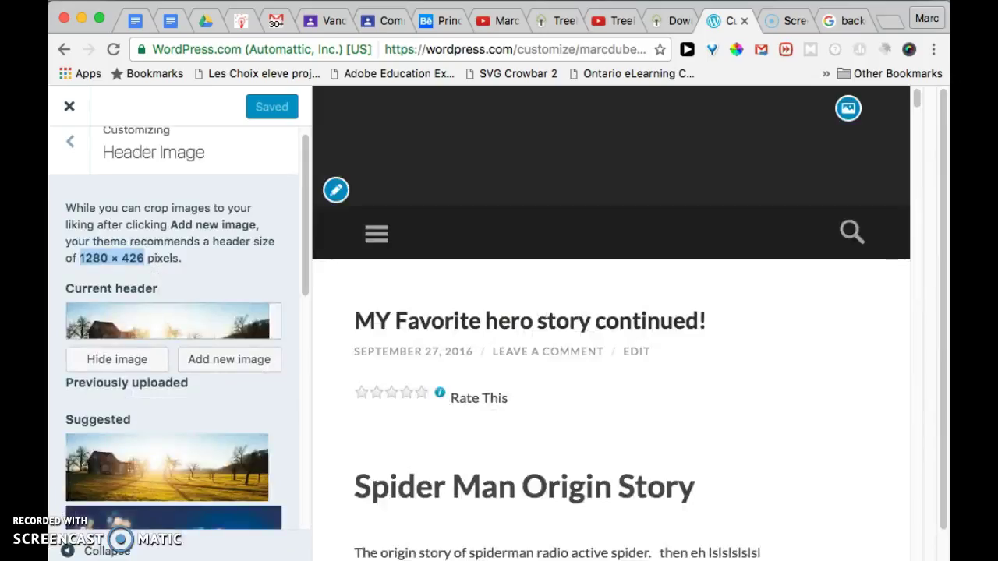
Switch to the "background artist" image results in the browser and check the pixel size of the tilted city artwork.
click(846, 21)
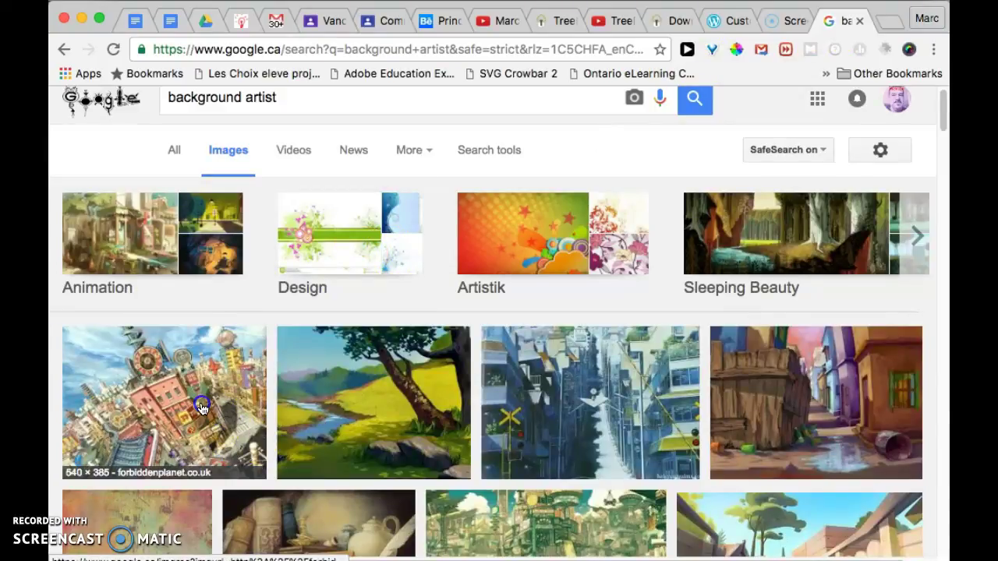
click(221, 435)
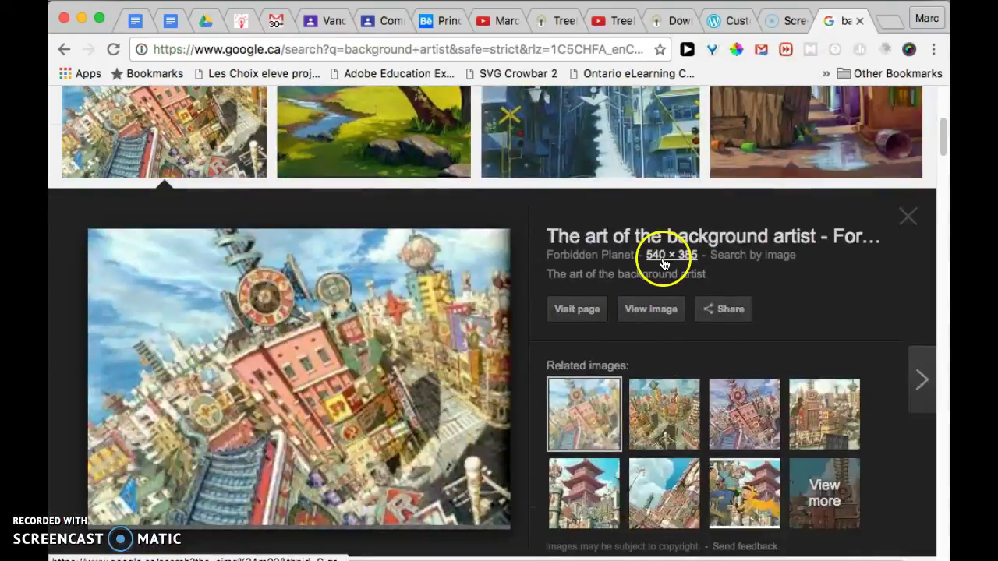
scroll(608, 343, up, 5)
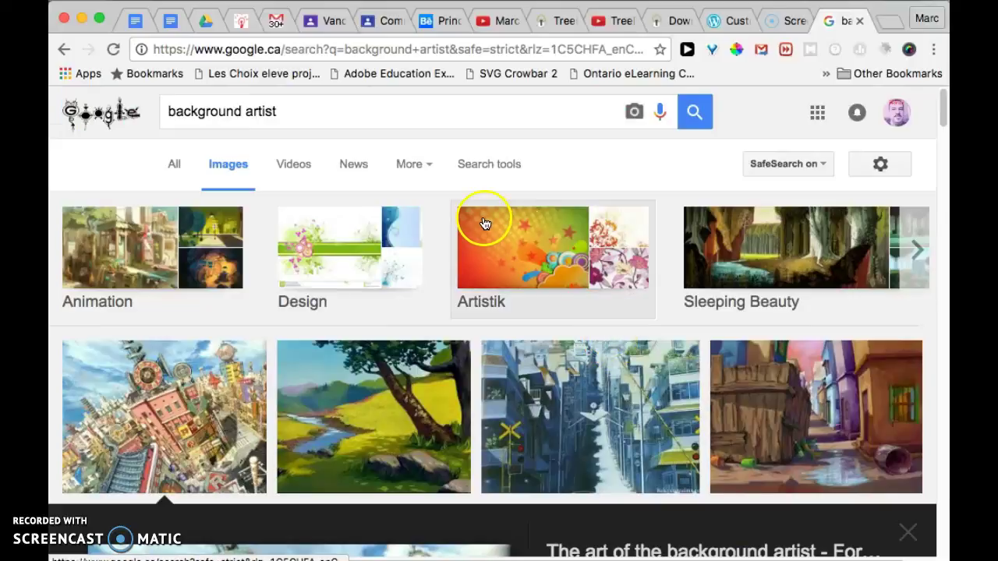
Filter the "background artist" image results to sizes larger than 1024×768.
click(455, 170)
click(191, 210)
mouse_move(197, 342)
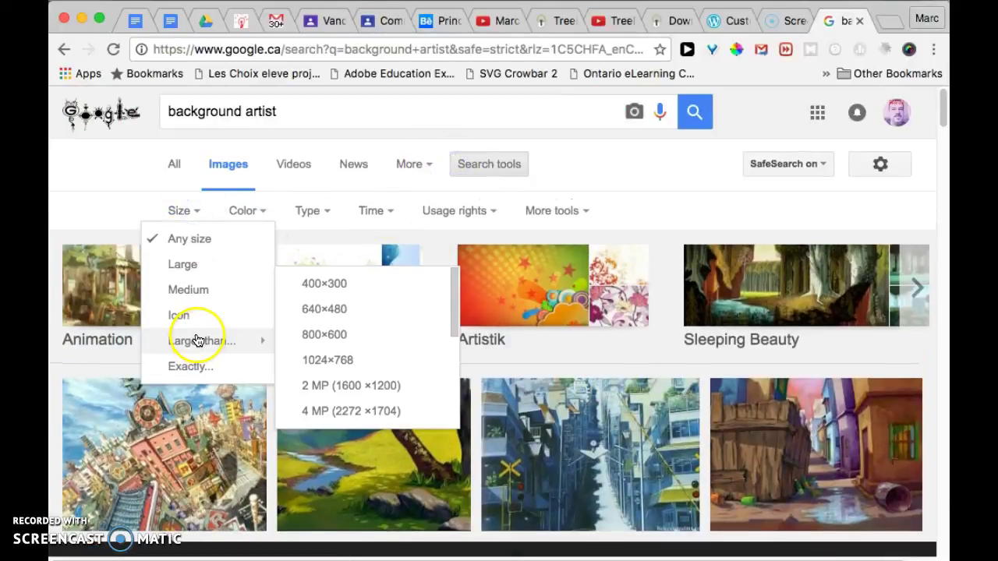
click(314, 364)
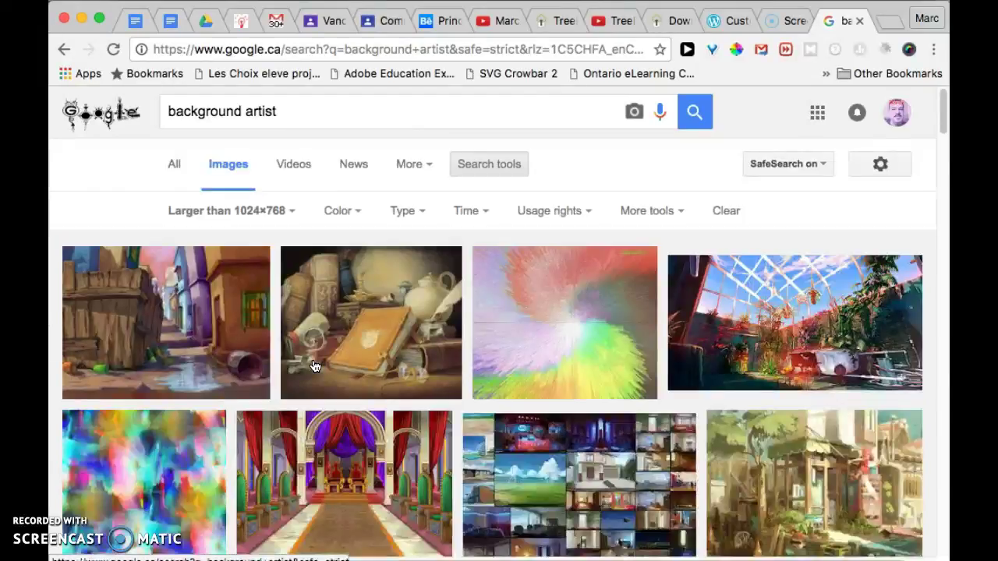
scroll(359, 350, down, 3)
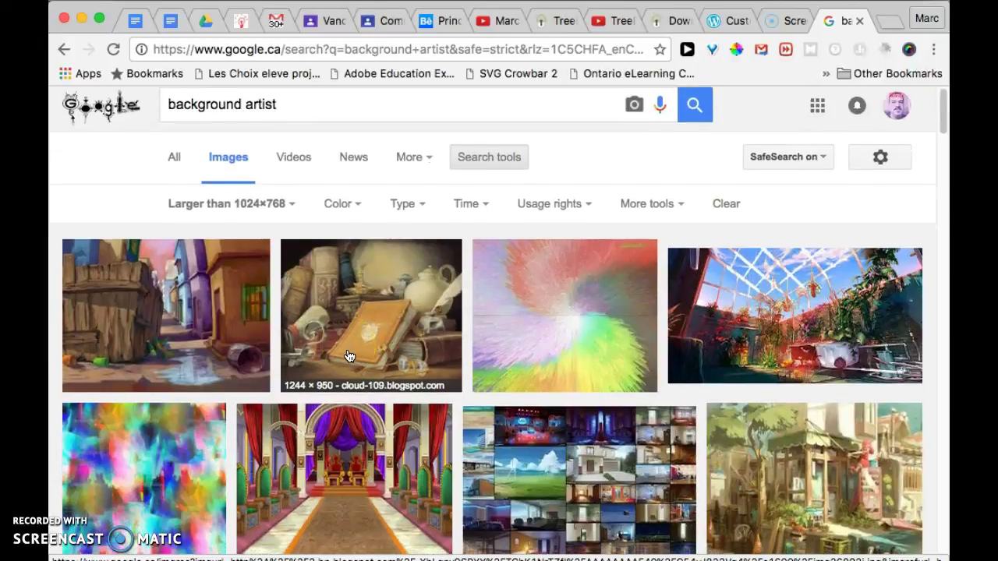
Open the yuumei greenhouse background artwork from the image results at full size and copy the image.
scroll(779, 304, up, 3)
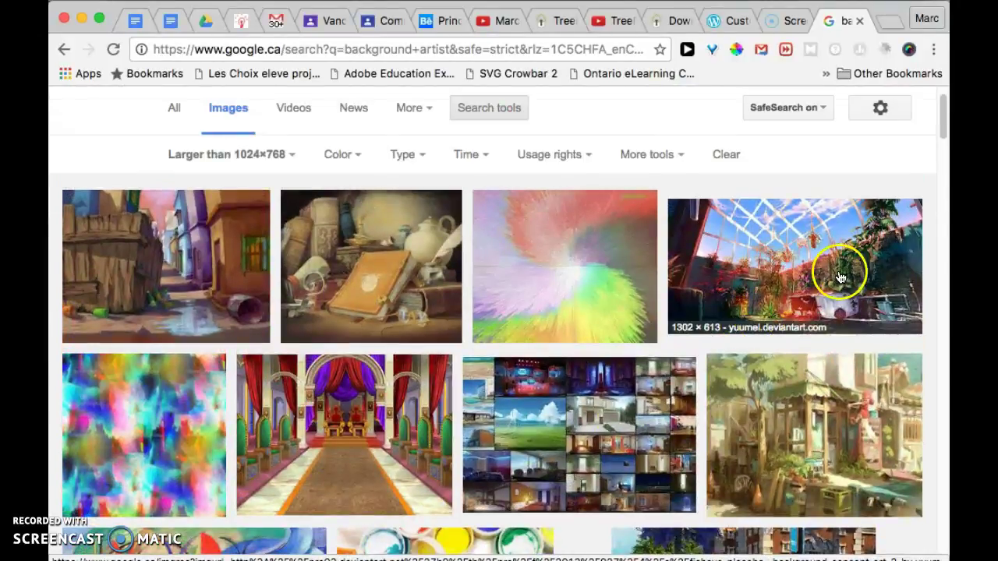
click(842, 271)
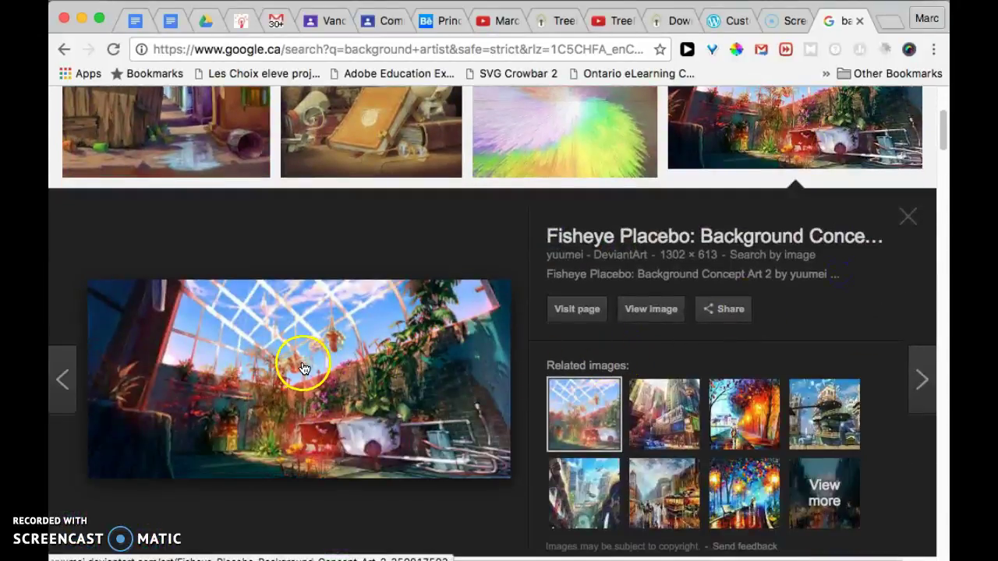
click(651, 309)
right_click(479, 315)
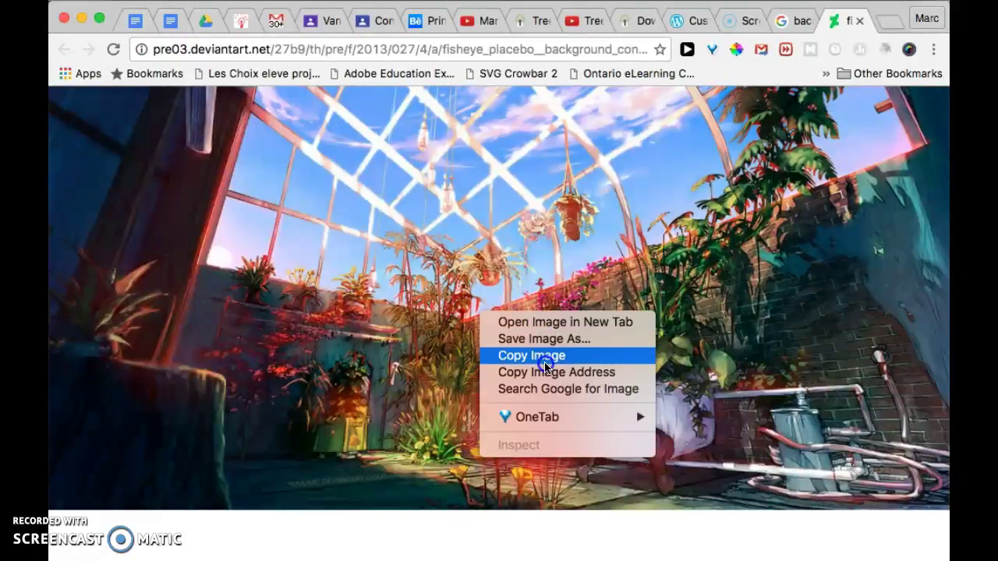
click(546, 363)
Switch to Photoshop and paste the copied greenhouse artwork onto Layer 1, positioning it behind the figure to fill the banner.
key(super+Tab)
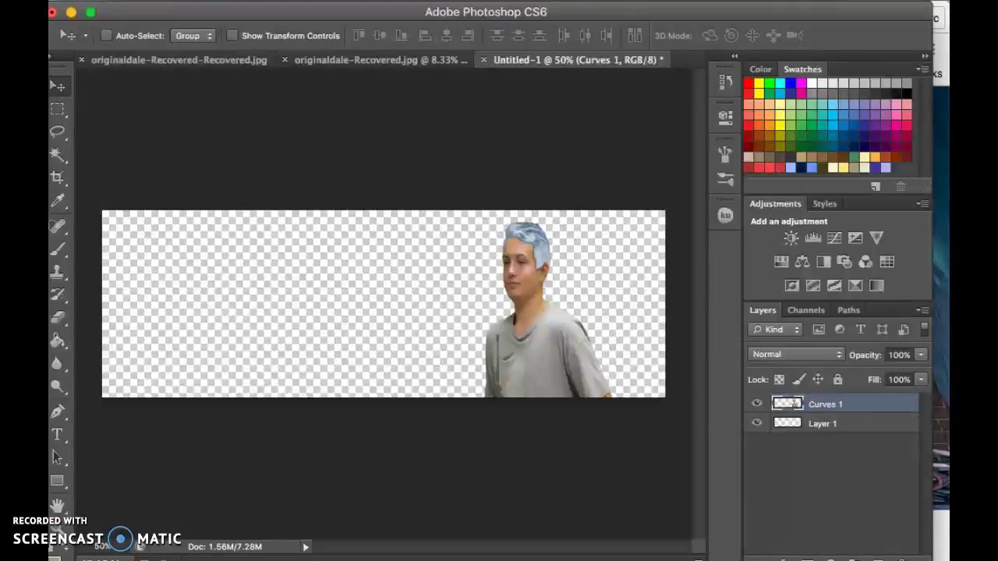
click(815, 428)
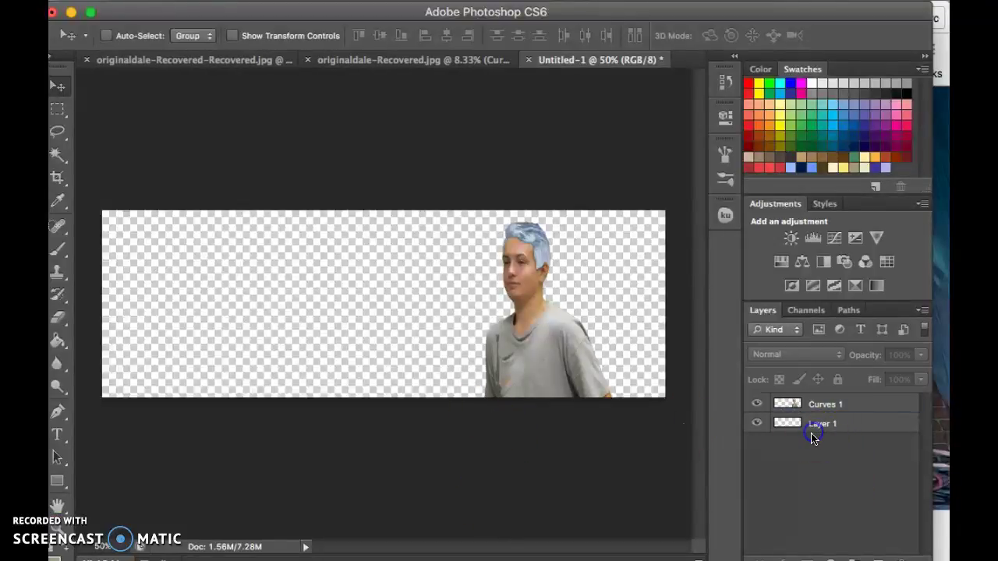
double_click(807, 432)
click(842, 247)
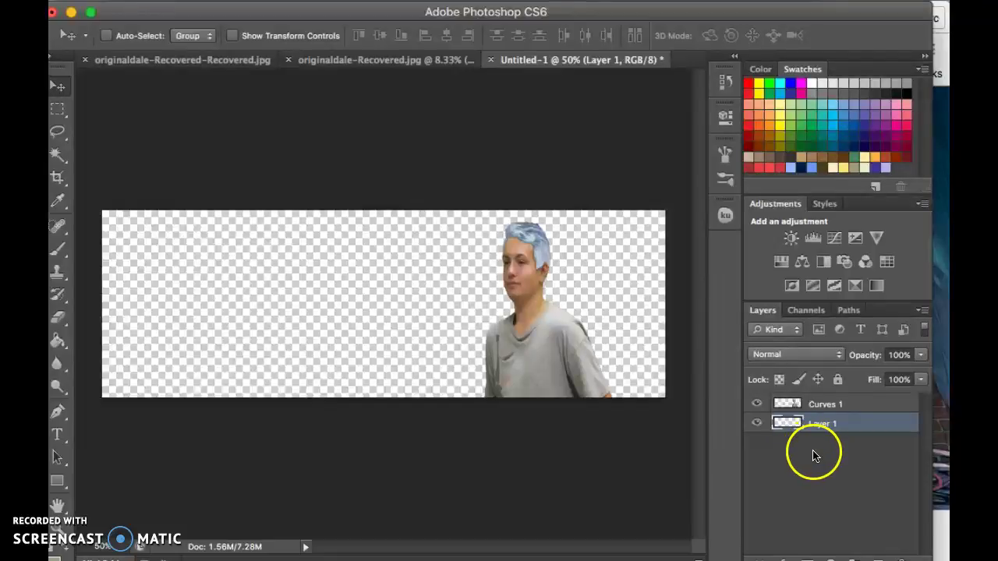
key(super+z)
drag(757, 428, 450, 316)
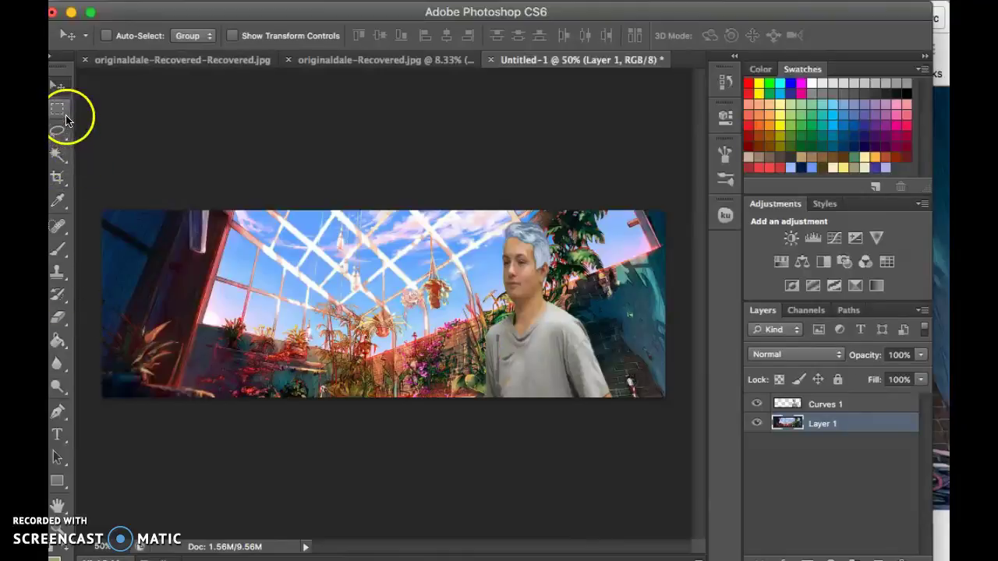
Add a two-line text title over the greenhouse artwork with the owner's title and surname in possessive form, followed by "Portfolio".
click(57, 341)
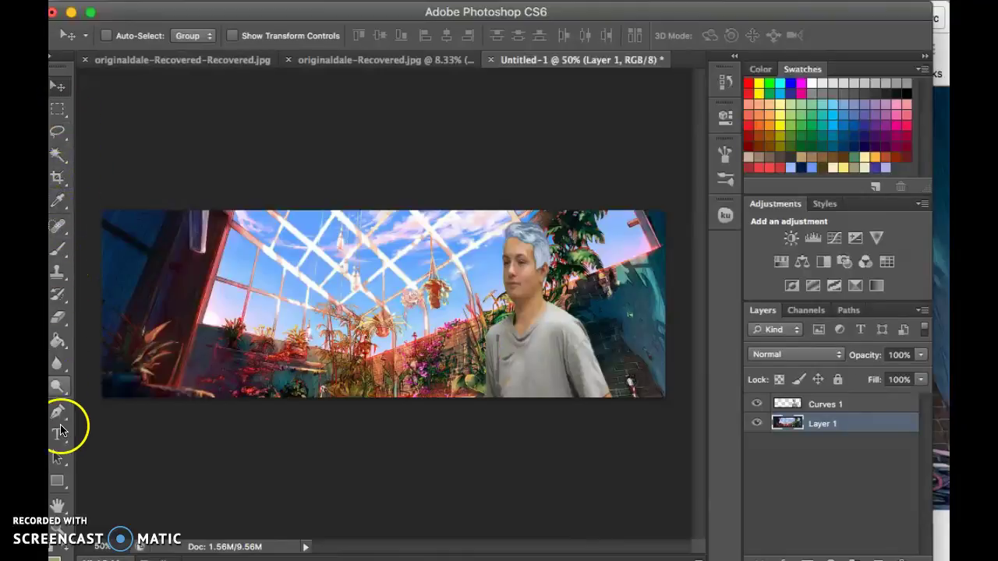
click(57, 434)
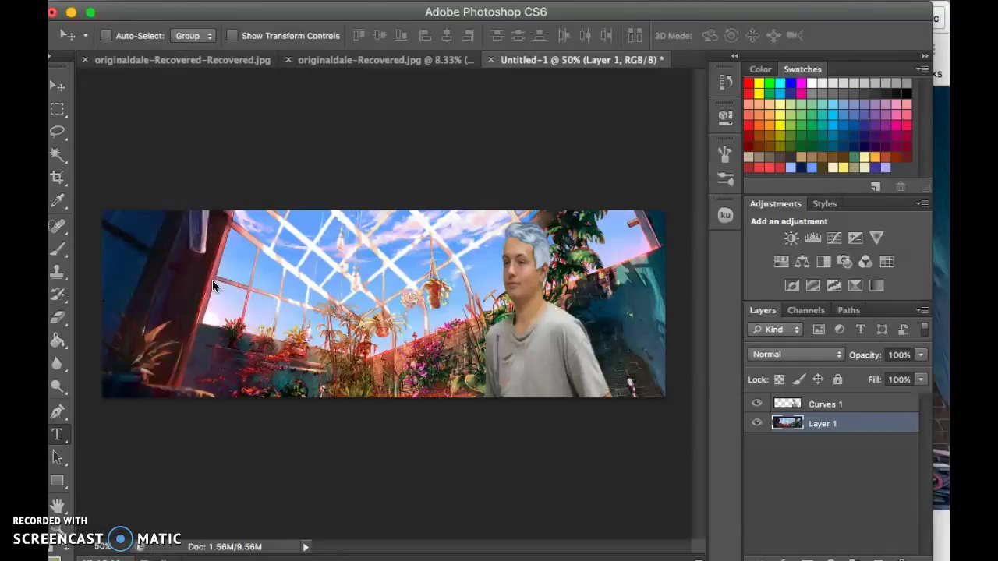
click(213, 282)
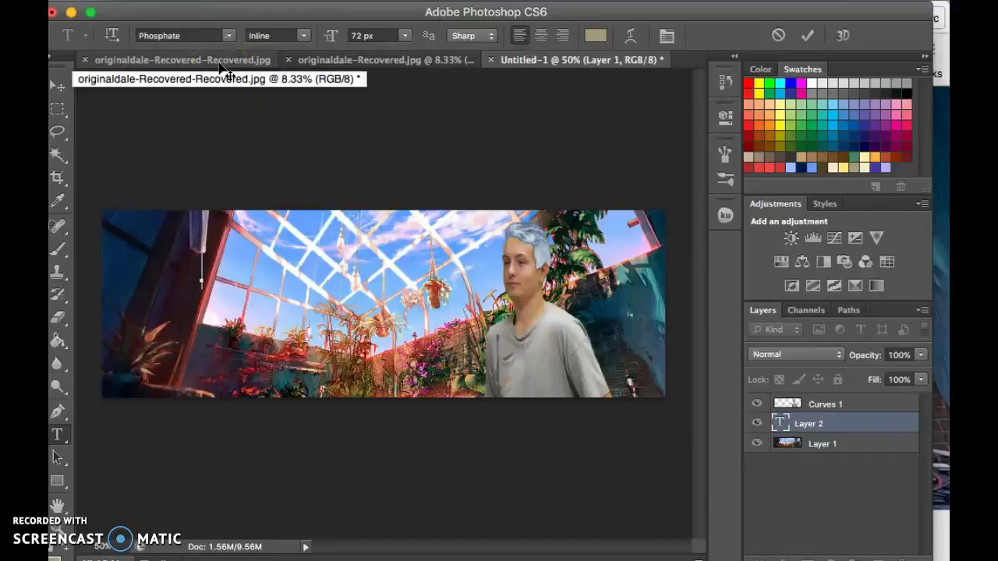
text(R DUBEAU'S)
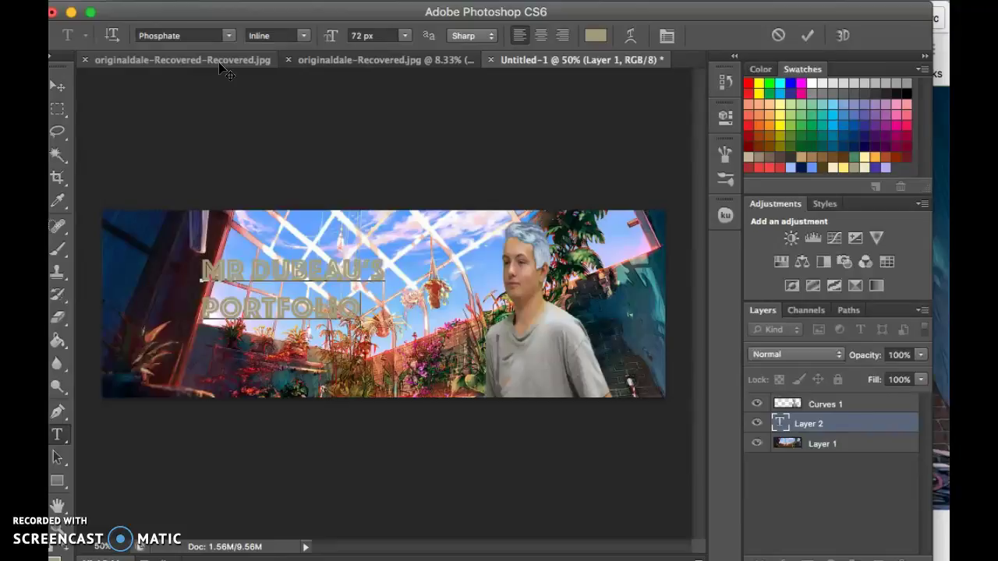
Recolour the whole two-line title white and commit the text.
drag(388, 308, 191, 276)
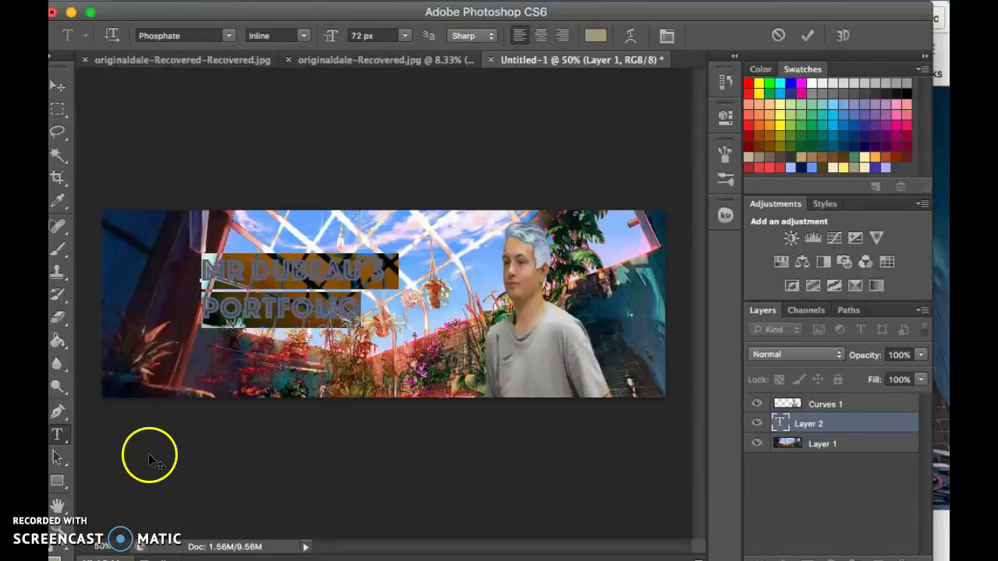
text(D)
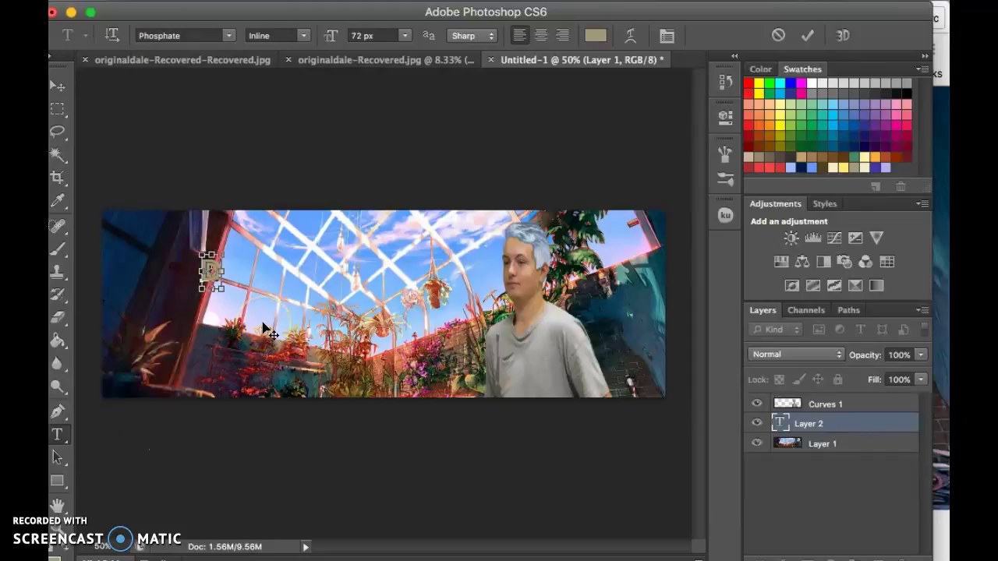
key(super+z)
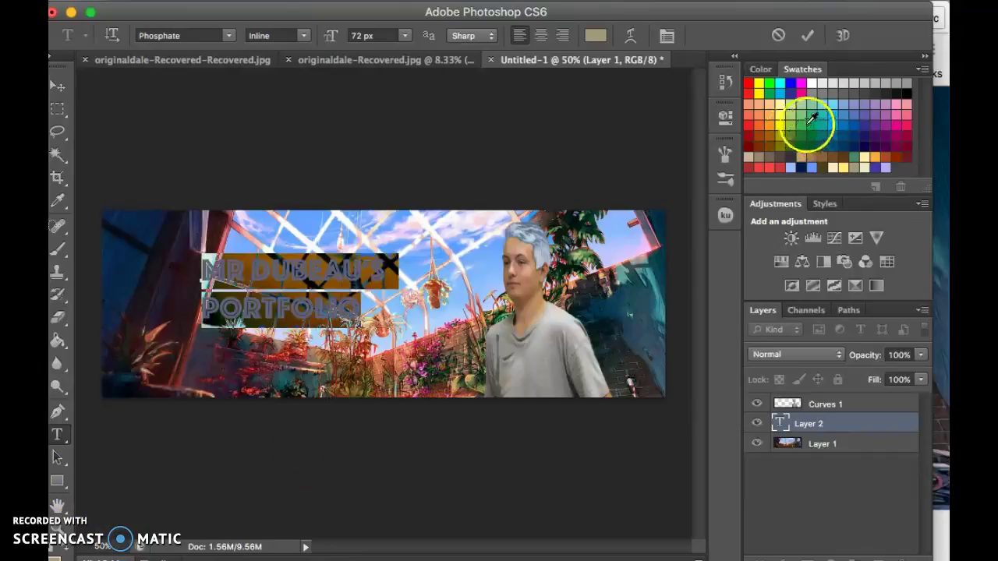
click(811, 82)
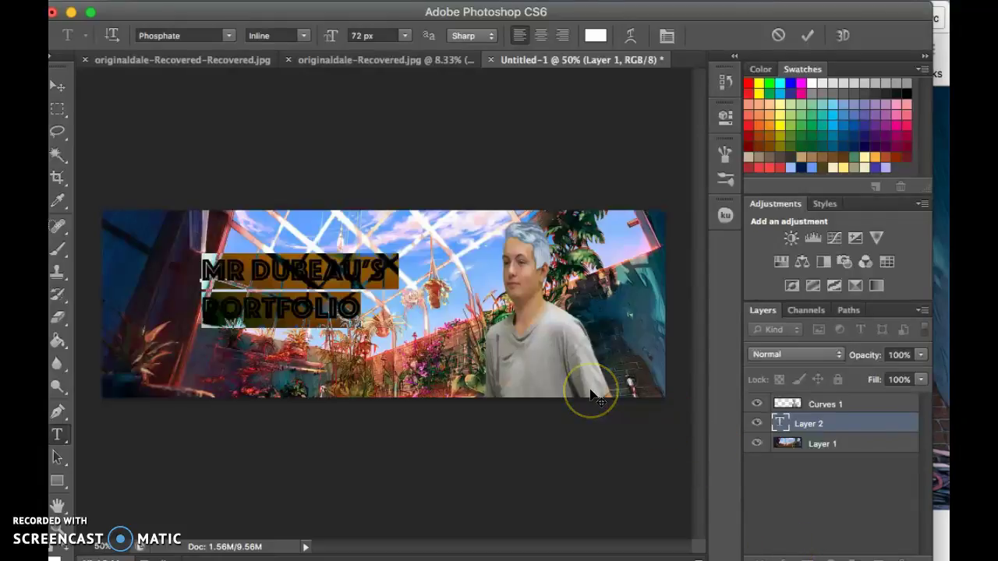
key(BackSpace)
key(super+z)
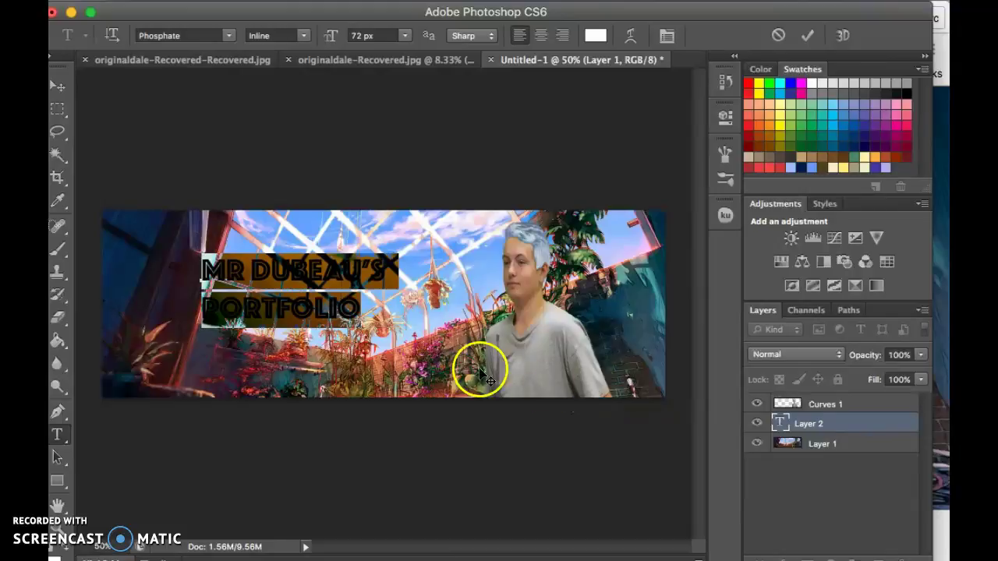
click(58, 86)
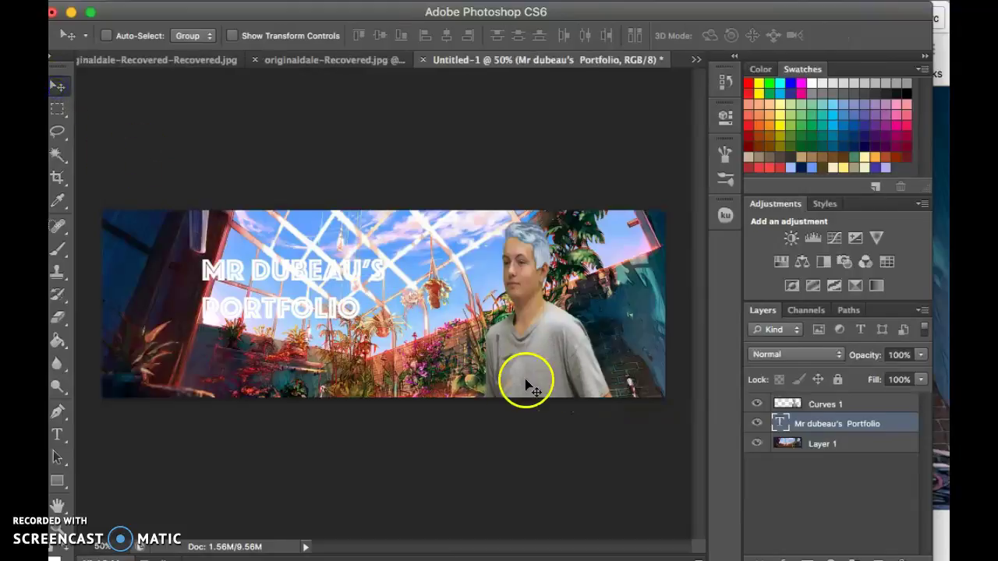
Apply a black 5 px outside Stroke to the title without Bevel & Emboss, and move the title slightly right and down.
click(783, 558)
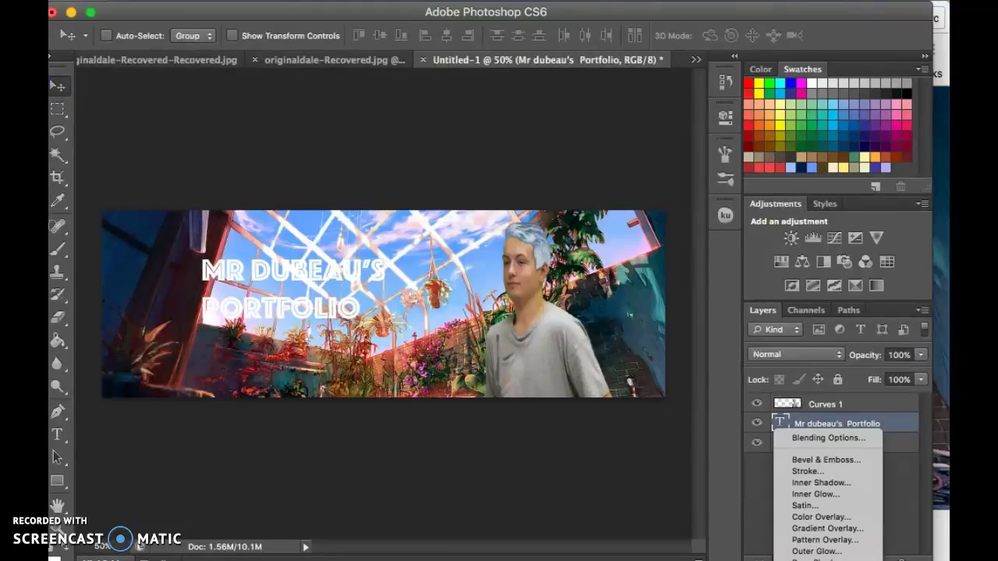
click(802, 463)
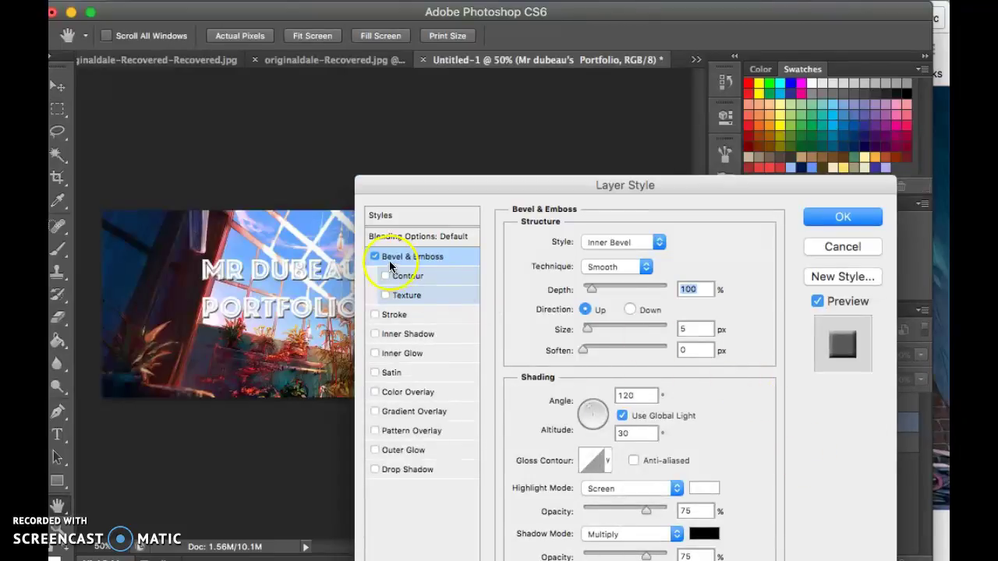
click(376, 257)
click(375, 315)
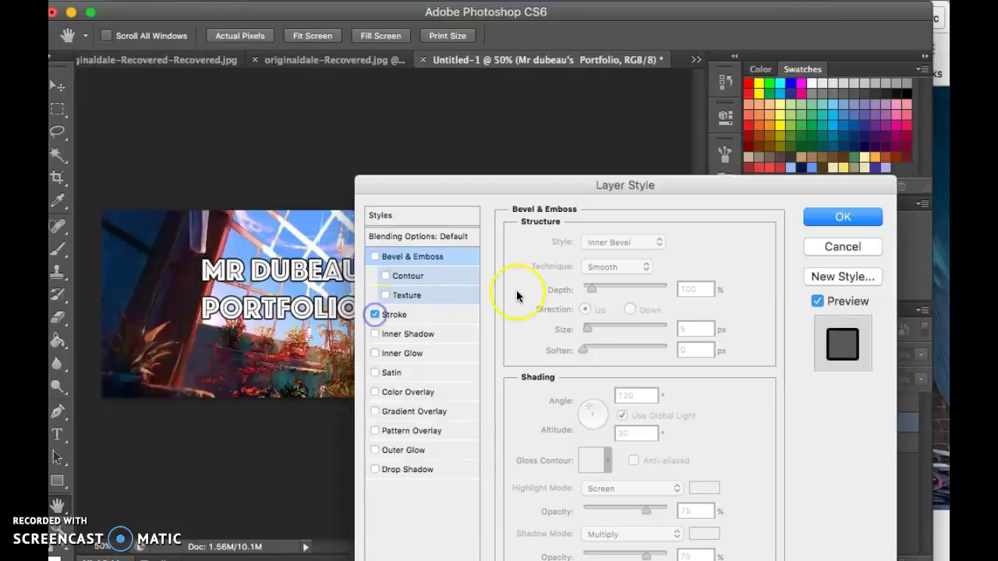
click(442, 314)
mouse_move(573, 240)
mouse_down()
mouse_move(582, 239)
mouse_move(575, 244)
mouse_up()
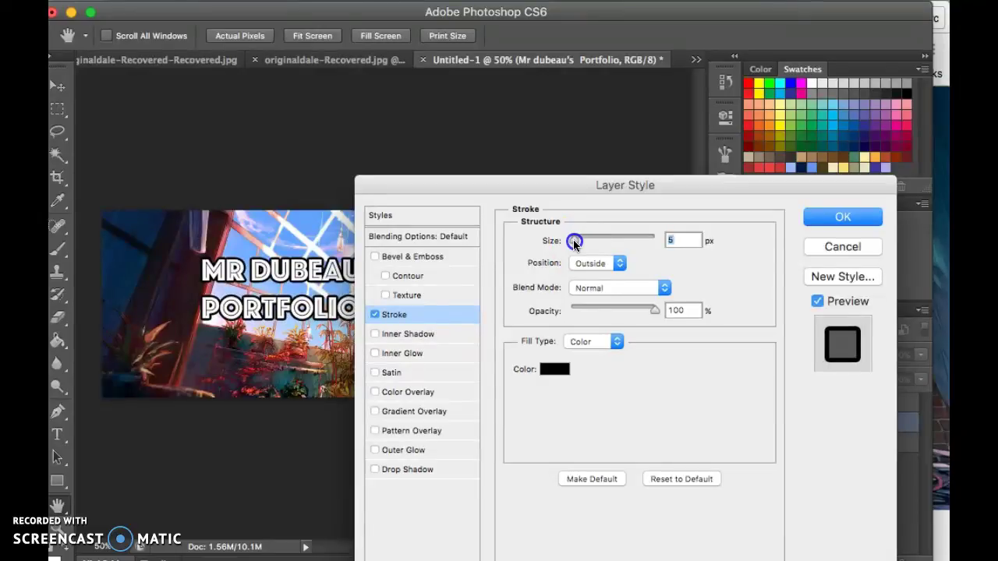
click(834, 216)
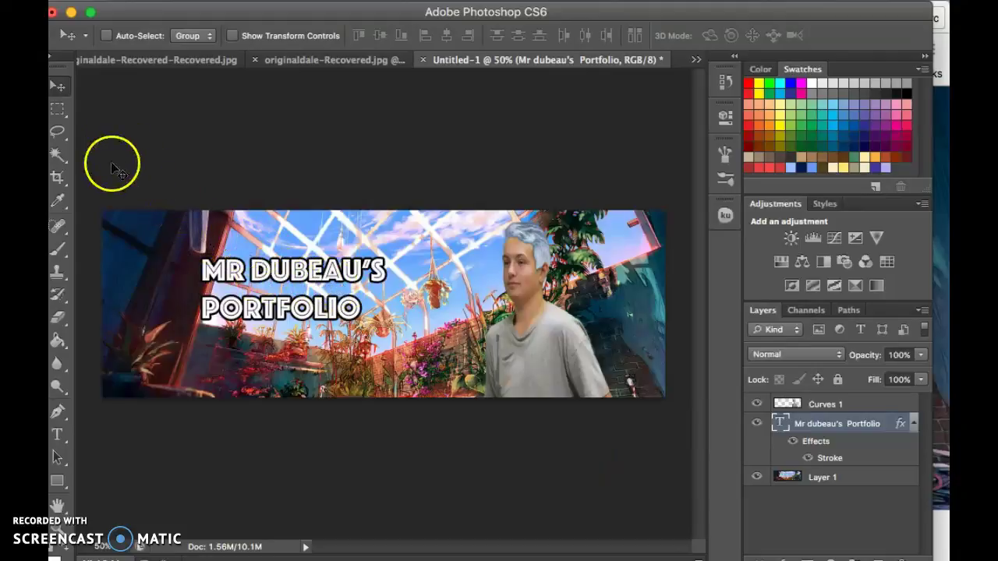
drag(233, 275, 268, 289)
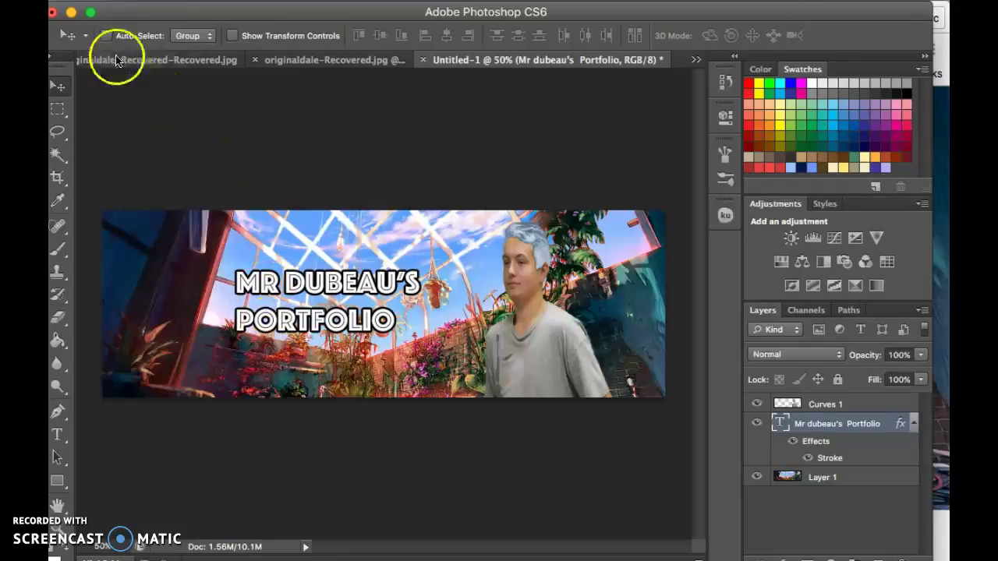
Save the layered banner in Photoshop format as header.psd in Downloads with Maximize Compatibility on.
click(176, 2)
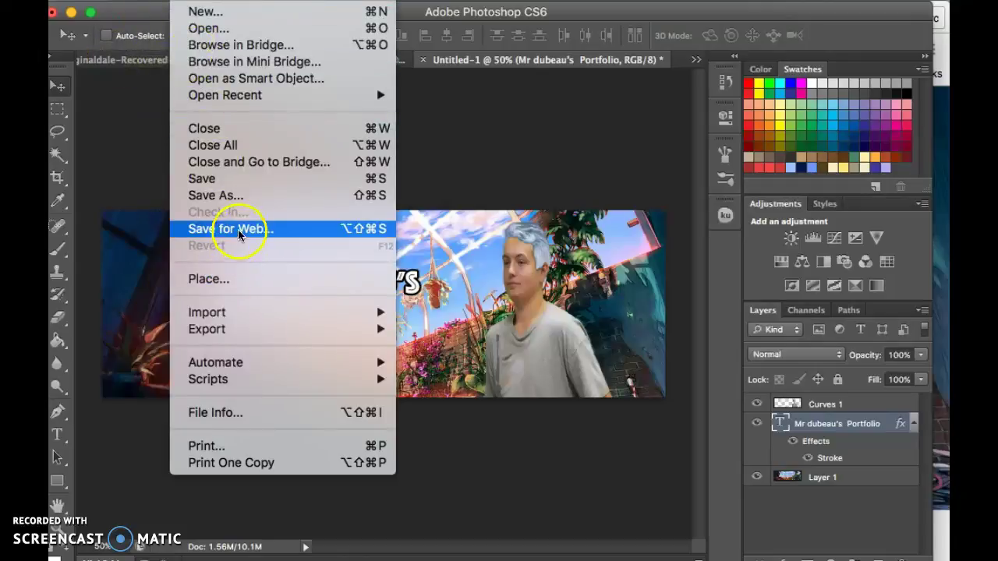
click(230, 196)
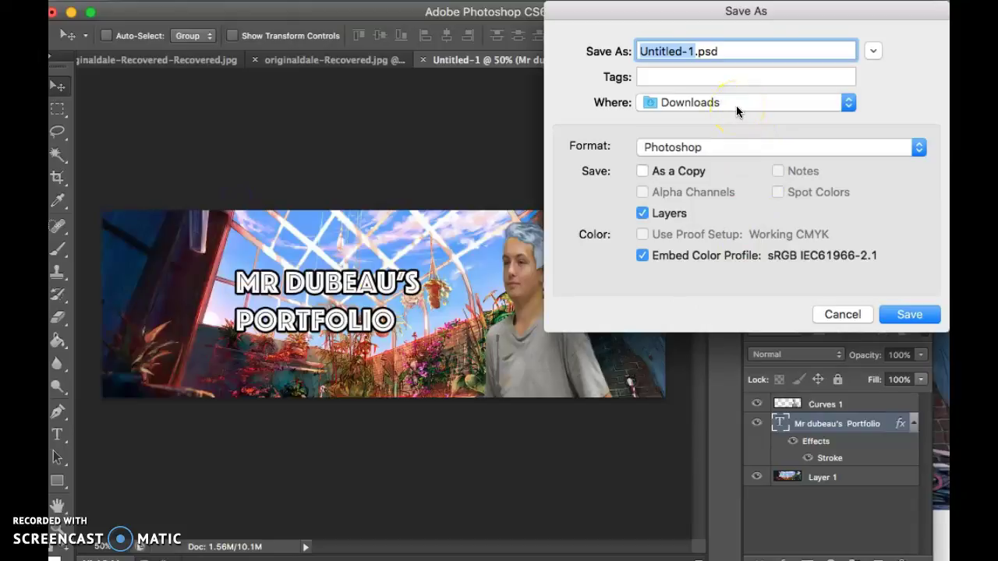
text(header)
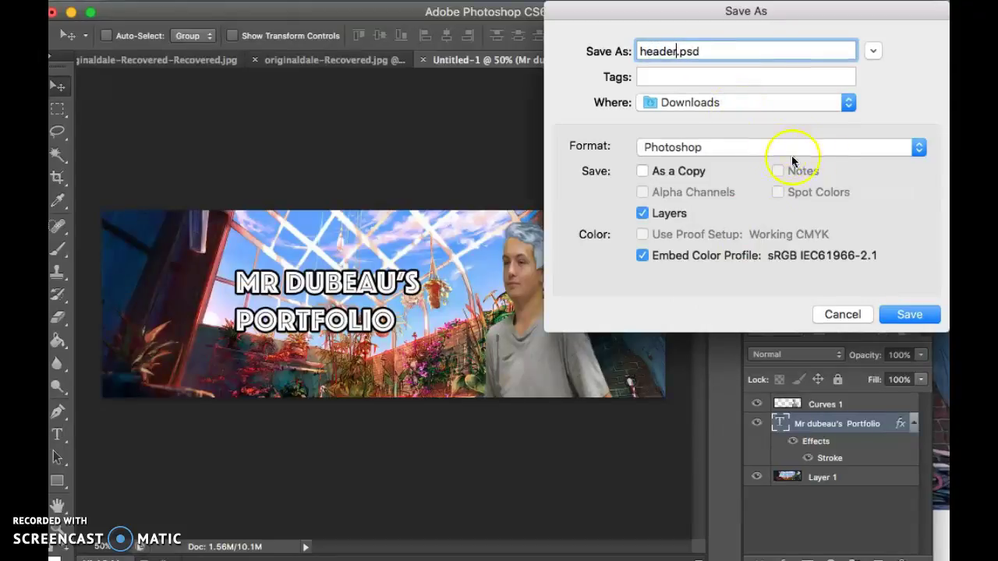
click(904, 310)
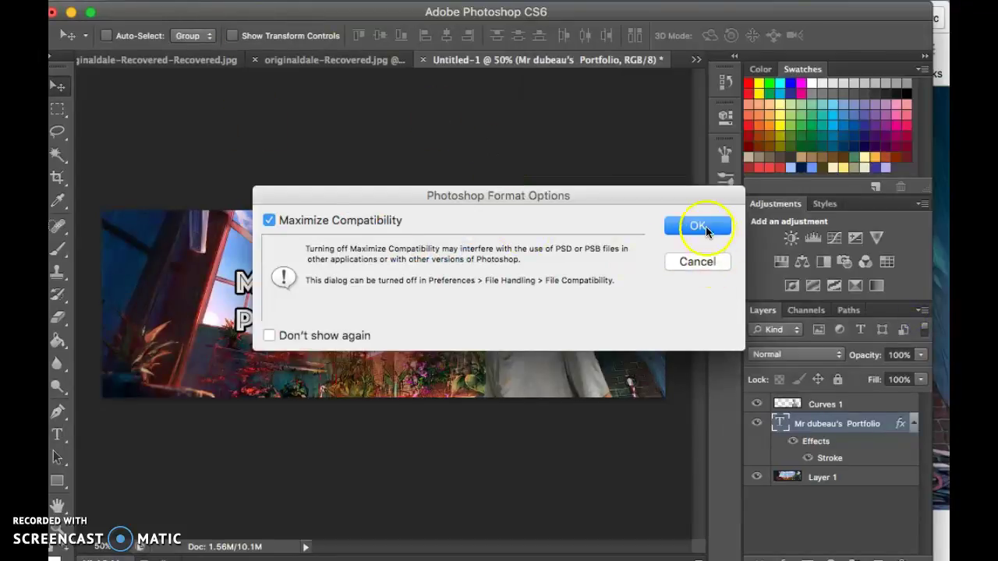
click(700, 225)
Save a JPEG copy of the banner as header.jpg in Downloads at quality 8 (High), Baseline ("Standard").
click(187, 0)
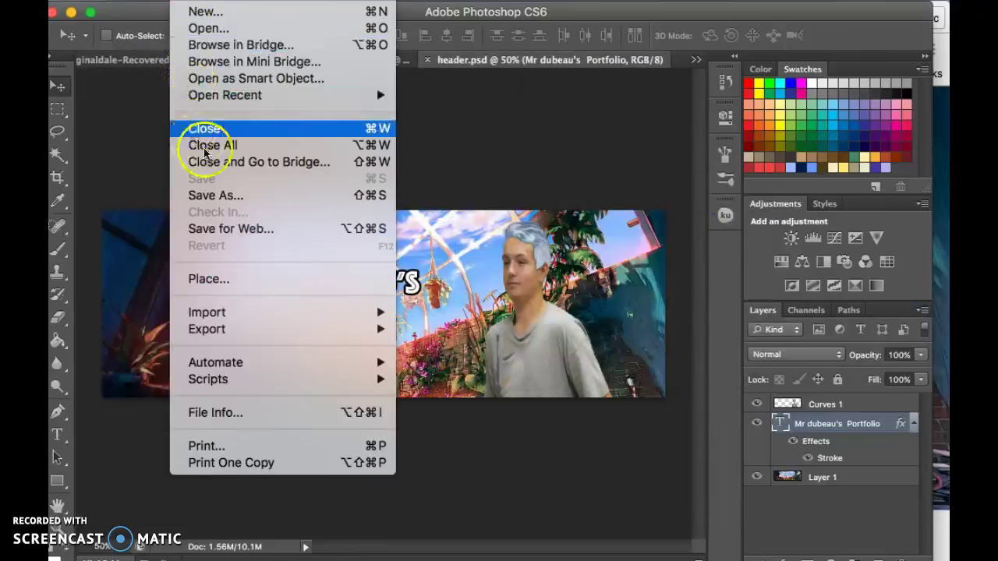
click(214, 196)
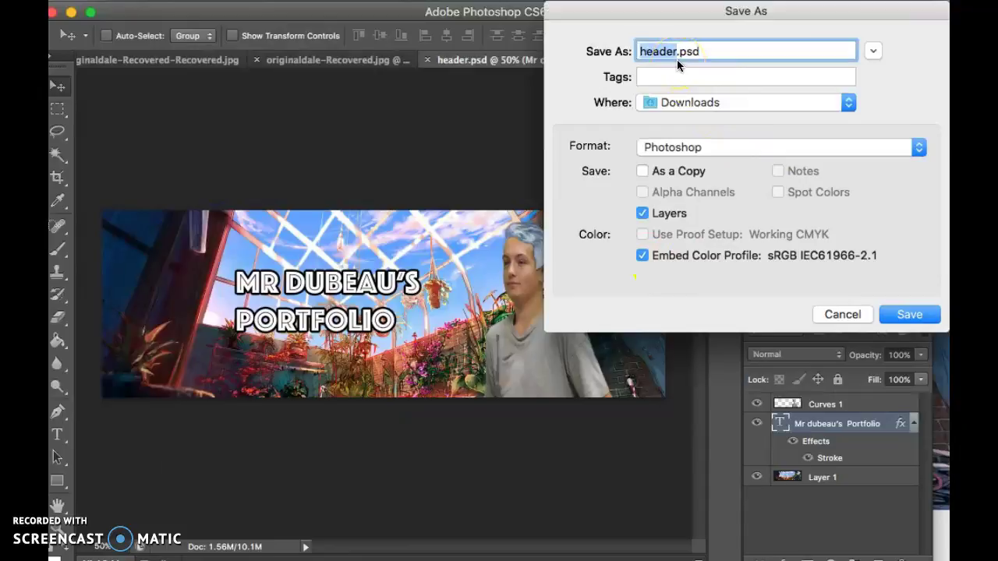
click(724, 147)
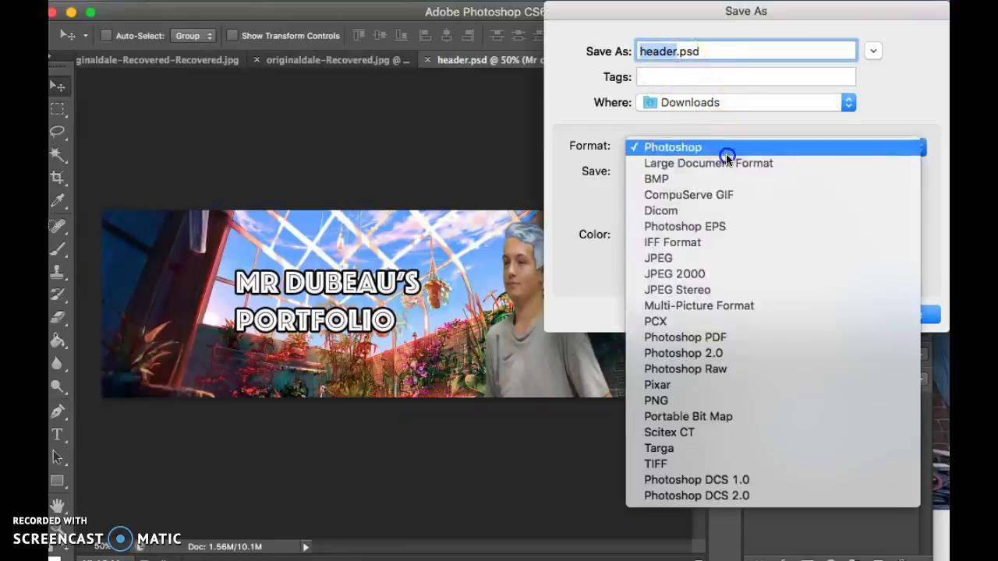
click(711, 260)
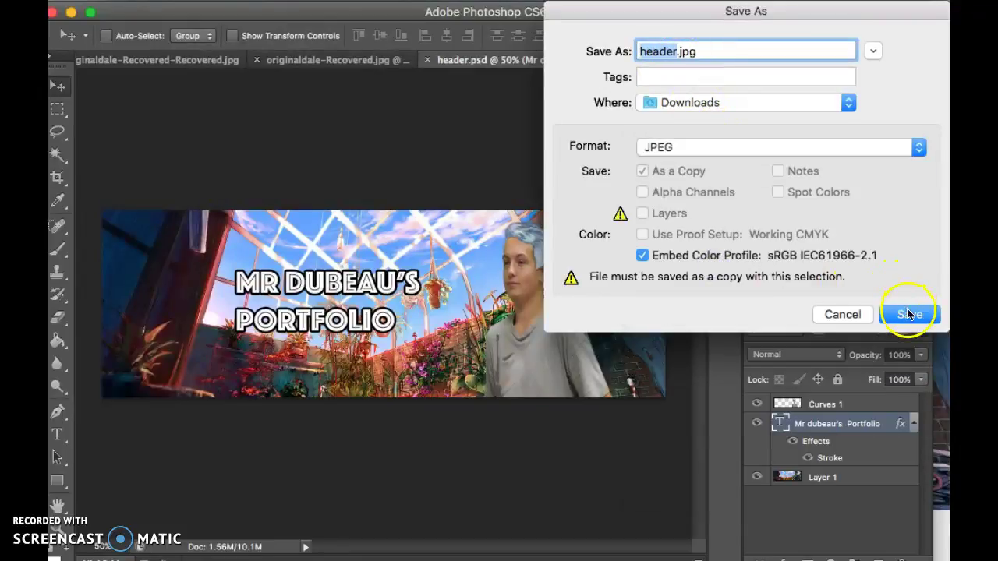
click(913, 316)
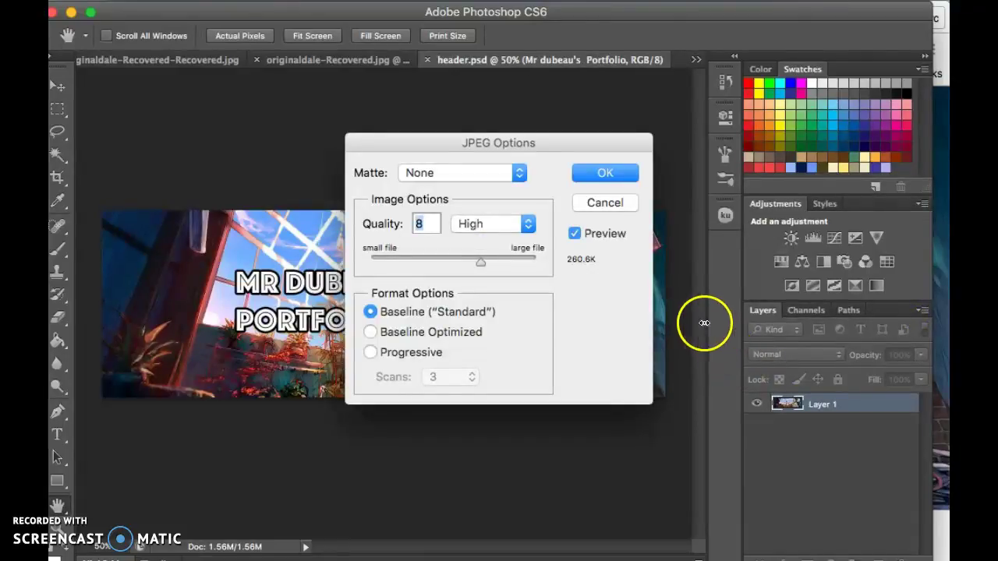
click(602, 173)
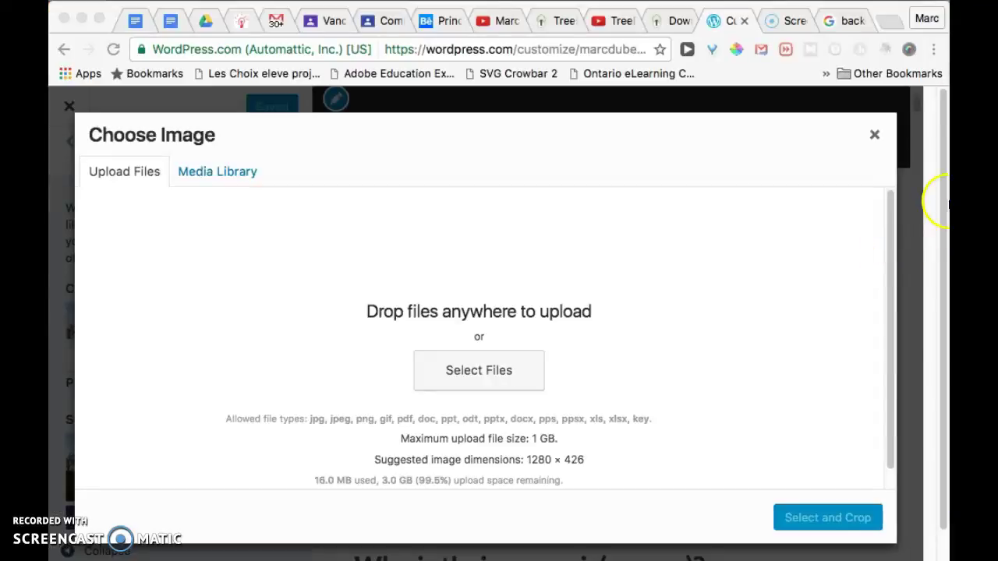
Upload header.jpg from the Downloads folder as a new header image for the site.
click(873, 132)
click(873, 136)
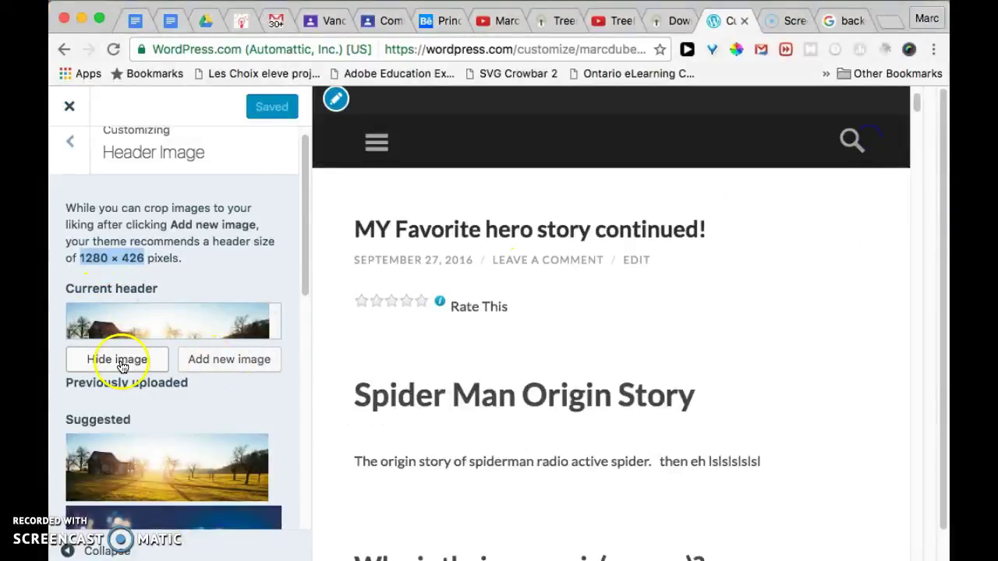
click(197, 365)
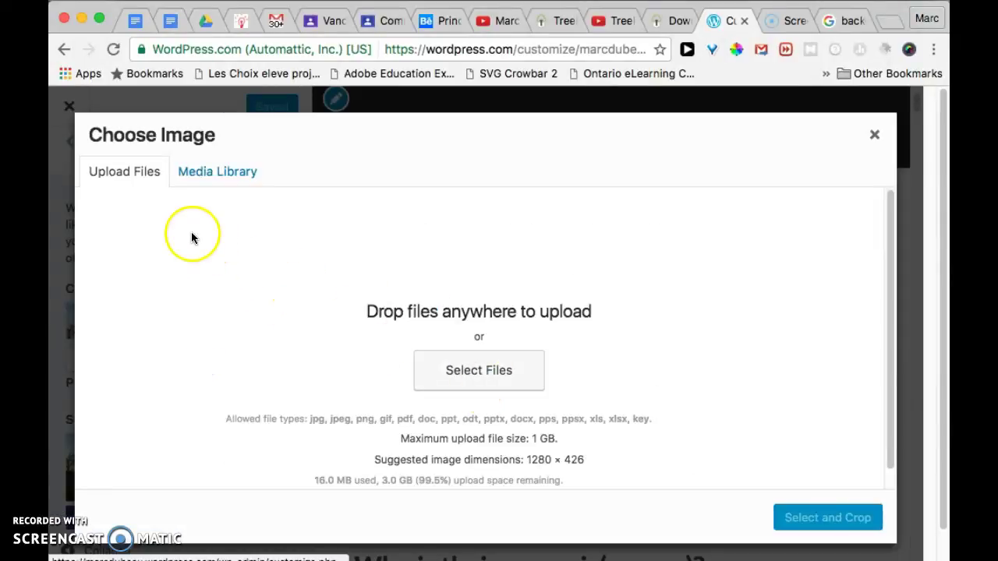
click(486, 377)
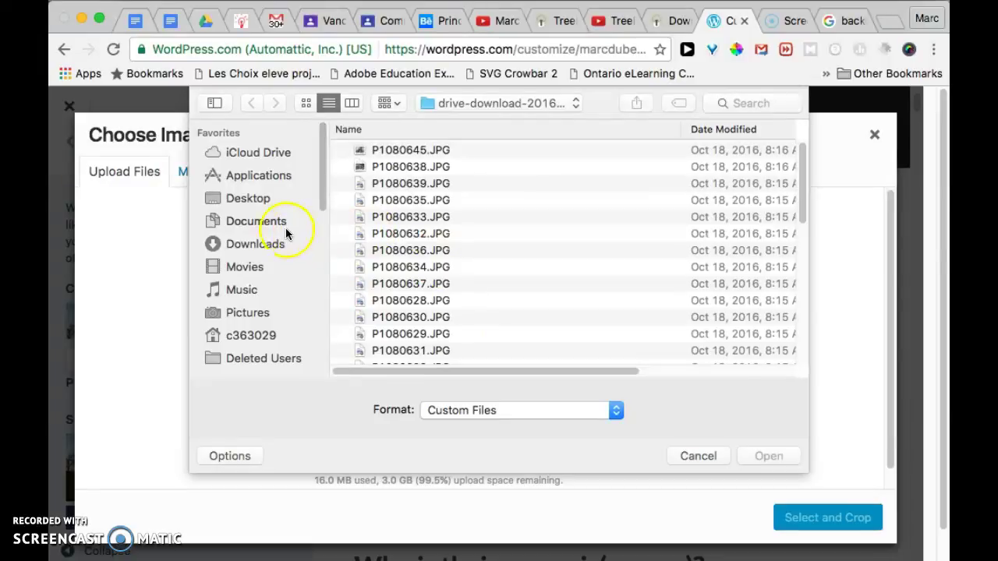
click(270, 221)
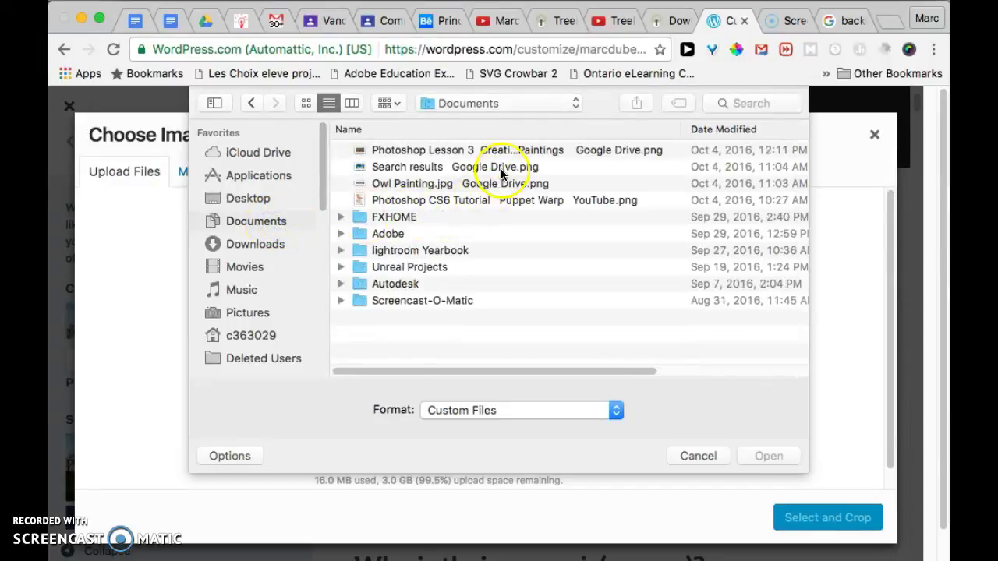
click(253, 245)
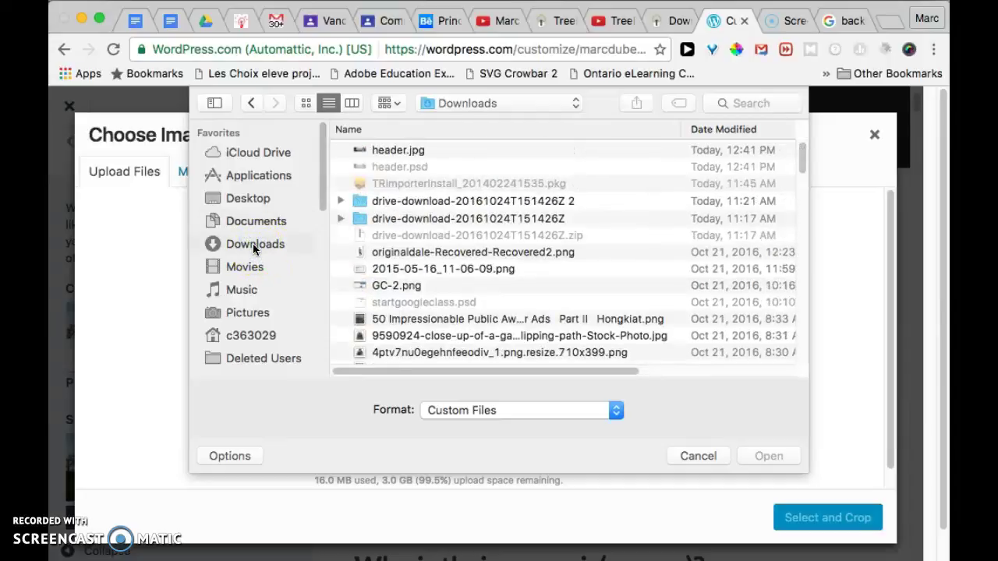
double_click(405, 150)
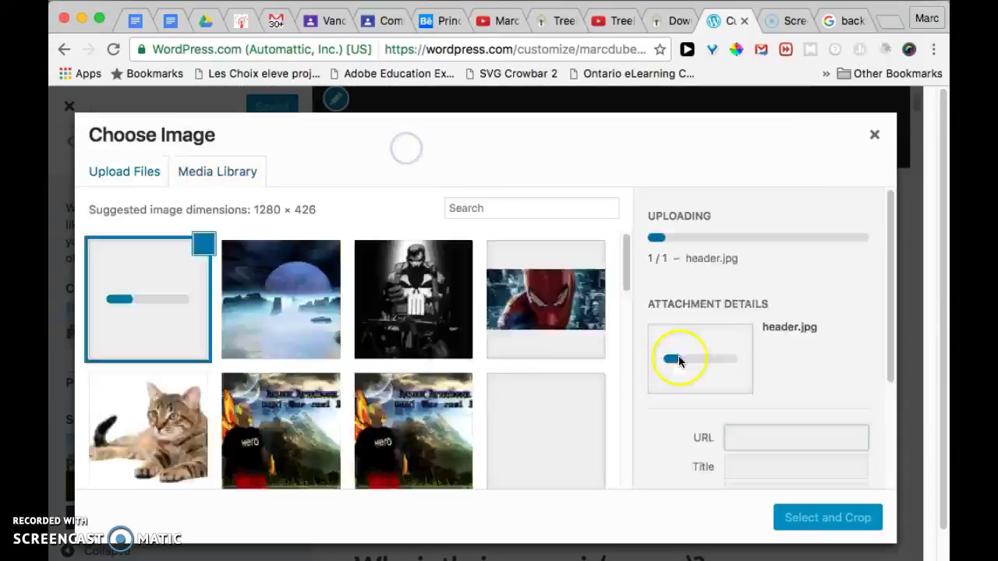
click(821, 520)
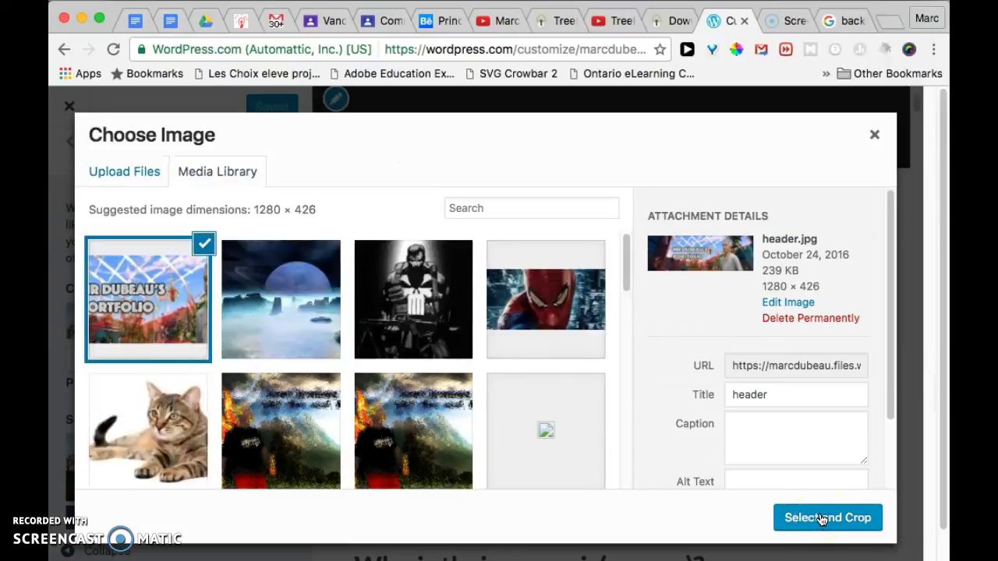
drag(898, 401, 890, 471)
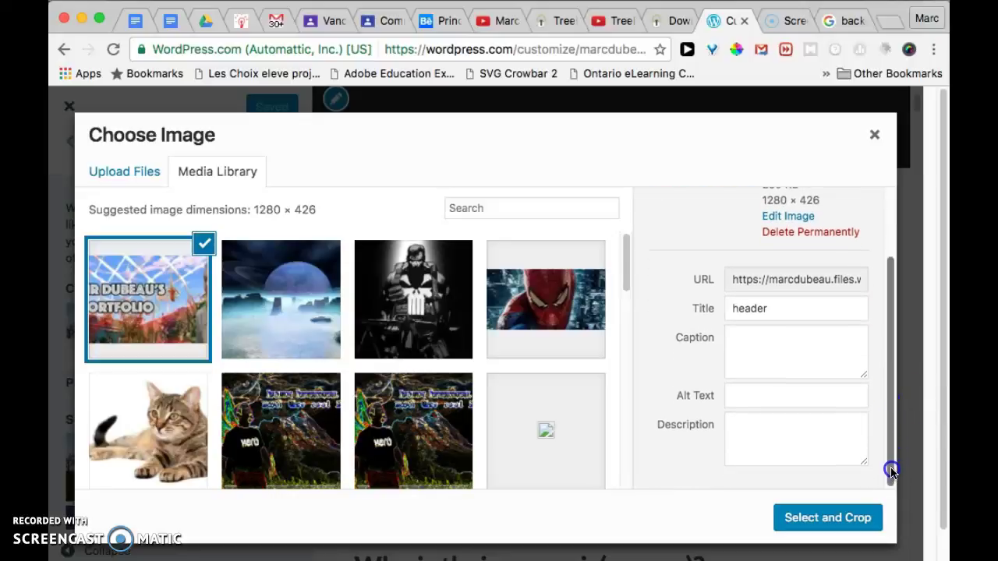
click(745, 345)
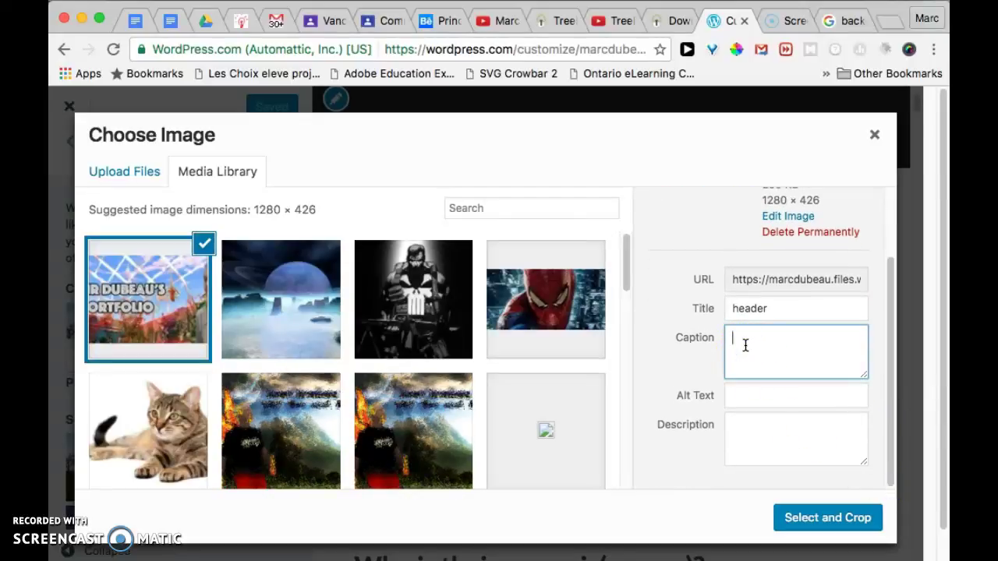
click(748, 343)
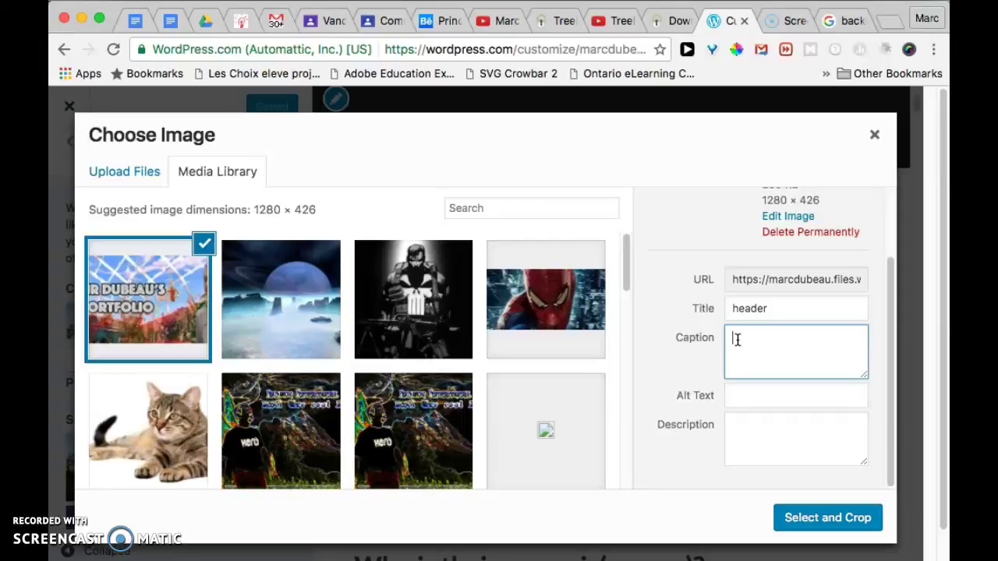
text(Header portf)
key(BackSpace)
key(BackSpace)
key(BackSpace)
key(BackSpace)
key(BackSpace)
key(BackSpace)
key(BackSpace)
key(BackSpace)
key(BackSpace)
key(BackSpace)
key(BackSpace)
key(BackSpace)
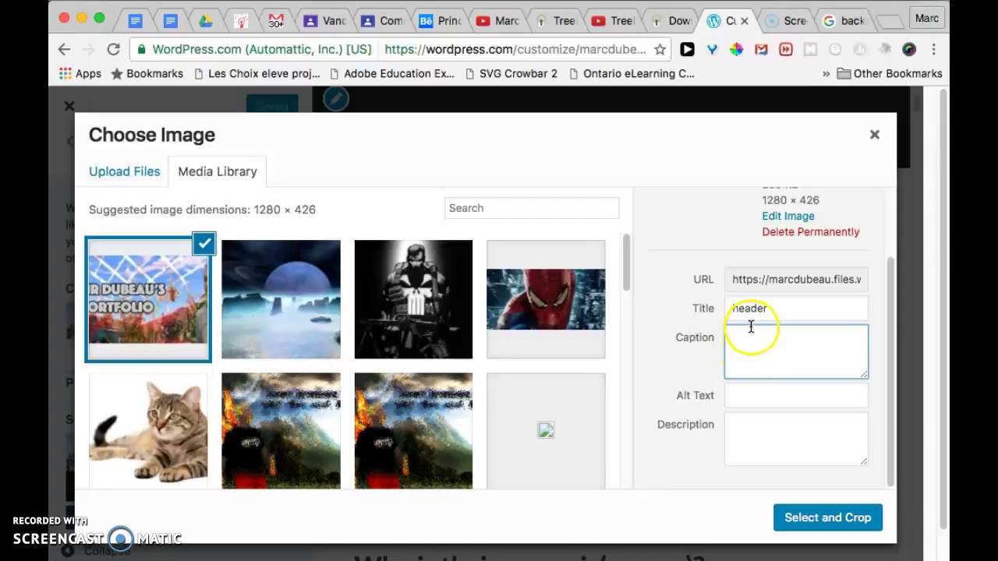
click(743, 401)
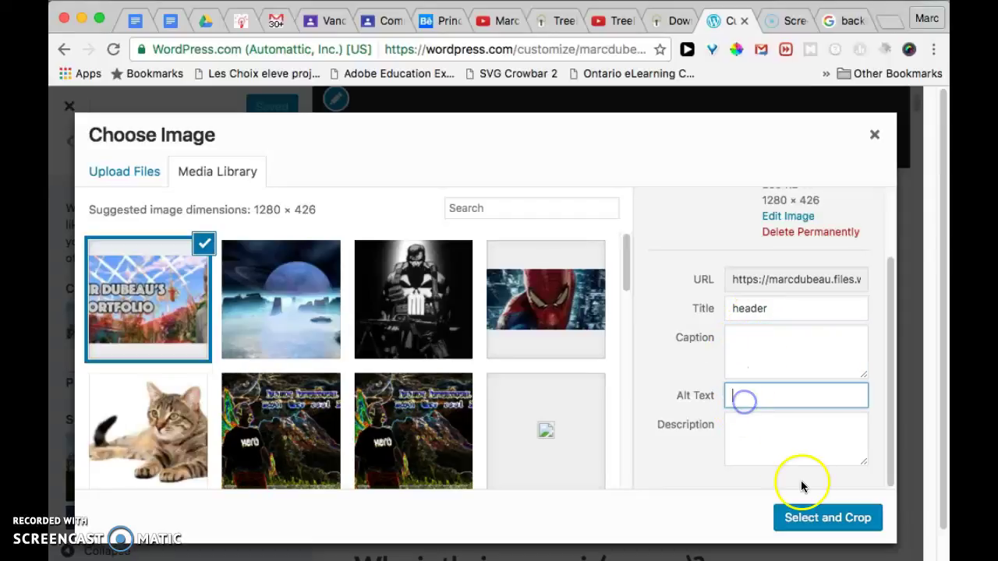
Use the uploaded header.jpg as the site header without cropping it, and save and publish the change.
click(806, 519)
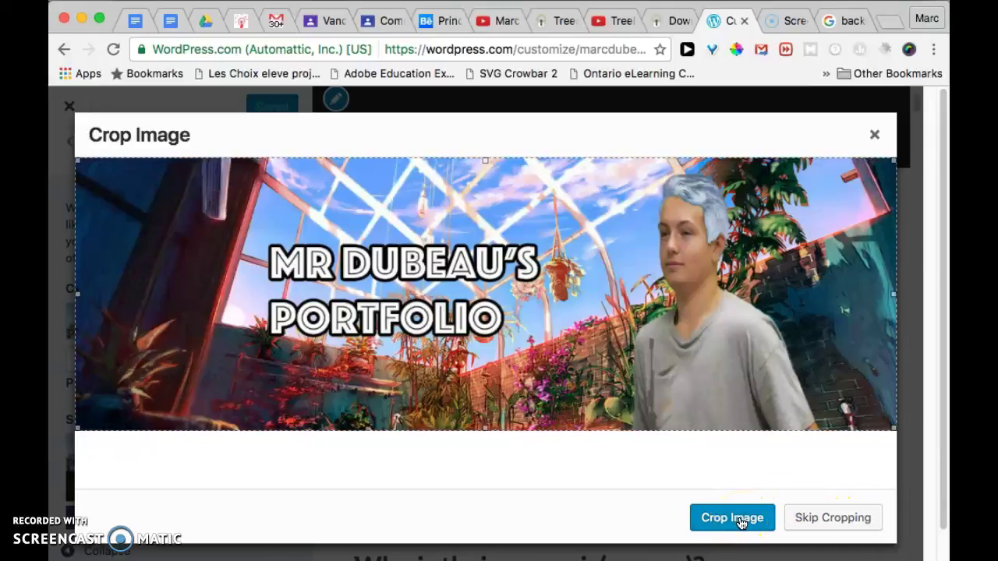
click(815, 518)
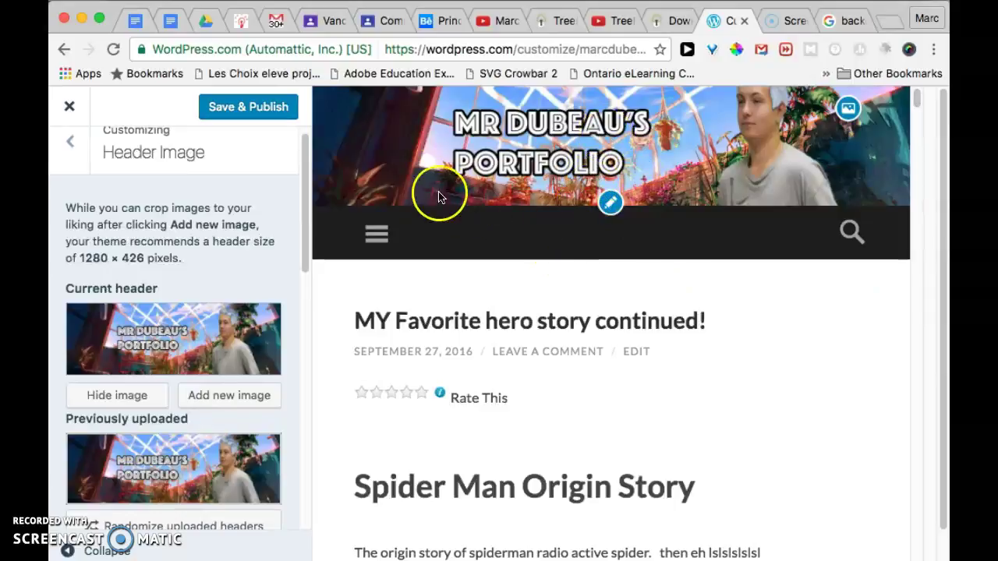
click(248, 109)
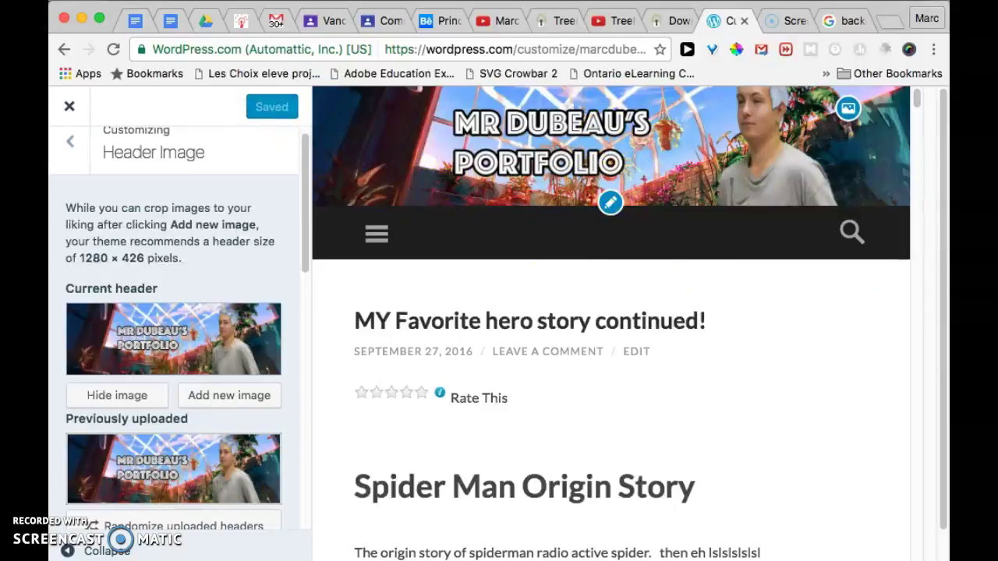